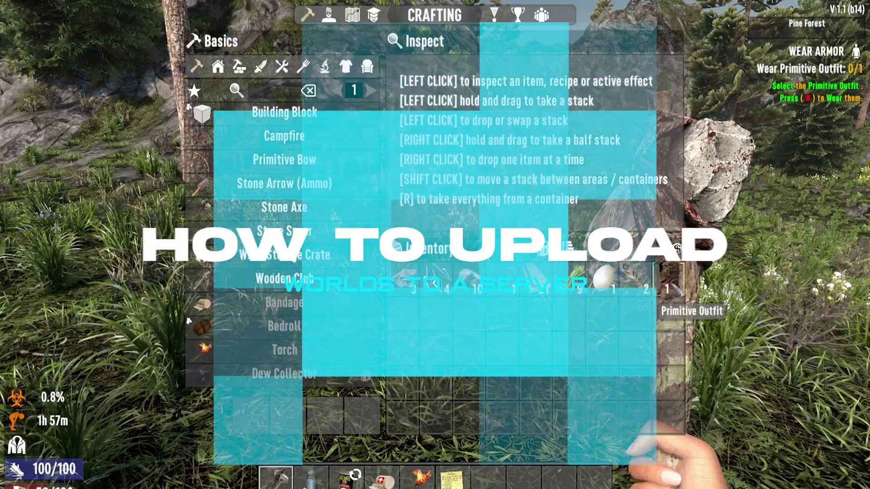
Step: Wear the Primitive Outfit from the inventory and walk forward across the grassy slope
{"action": "left_click", "coordinate": [668, 279]}
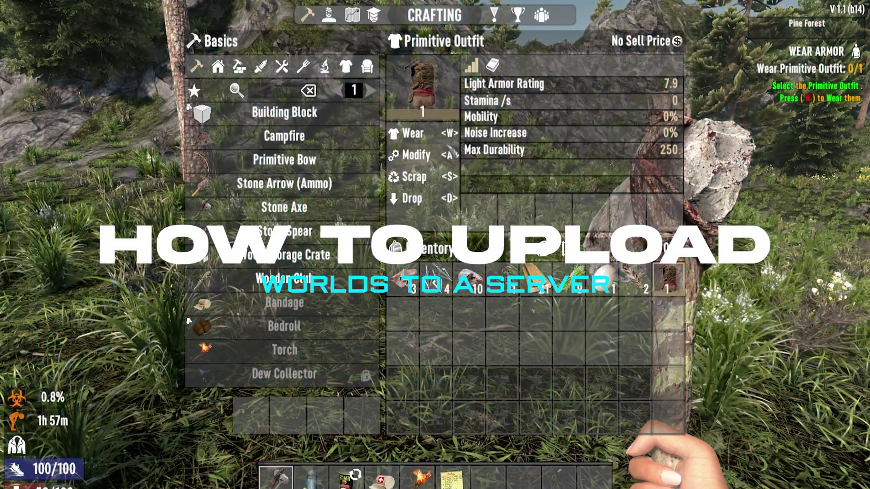
{"action": "key", "text": "w"}
{"action": "key", "text": "Tab"}
{"action": "key", "text": "w"}
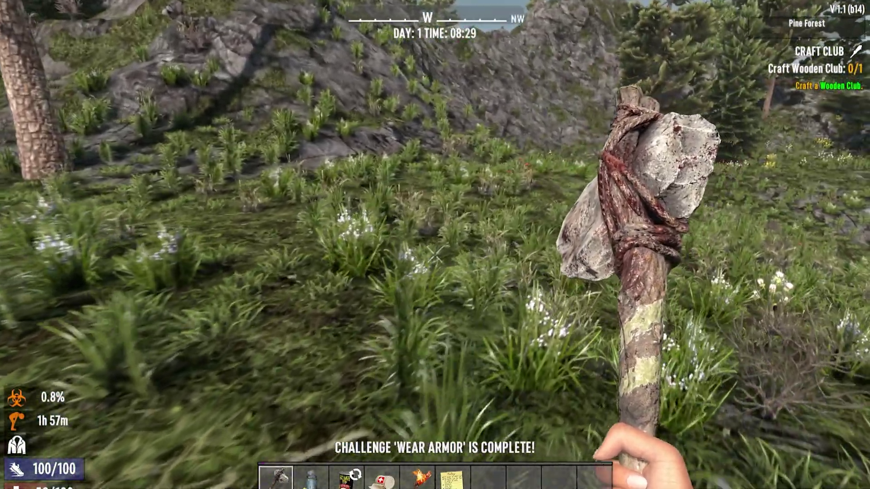
{"action": "key", "text": "Tab"}
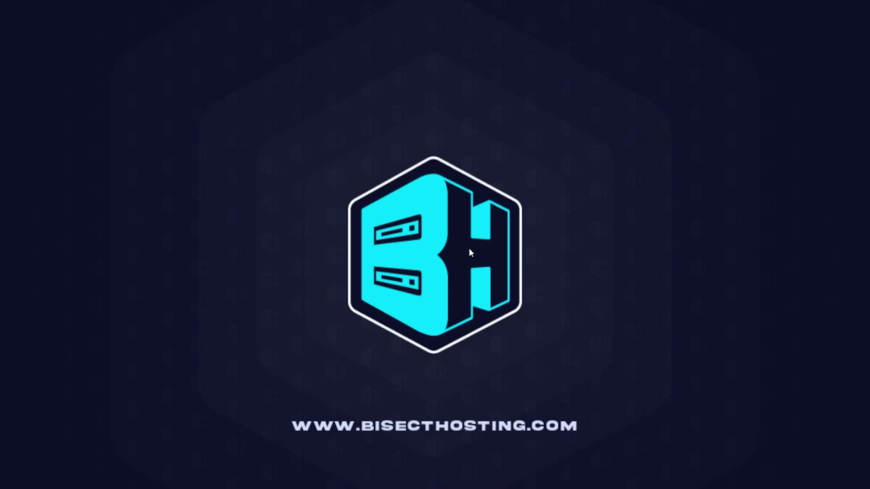
Step: Open the local %appdata%\7DaystoDie Saves folder in Explorer, then minimize it
{"action": "key", "text": "super+r"}
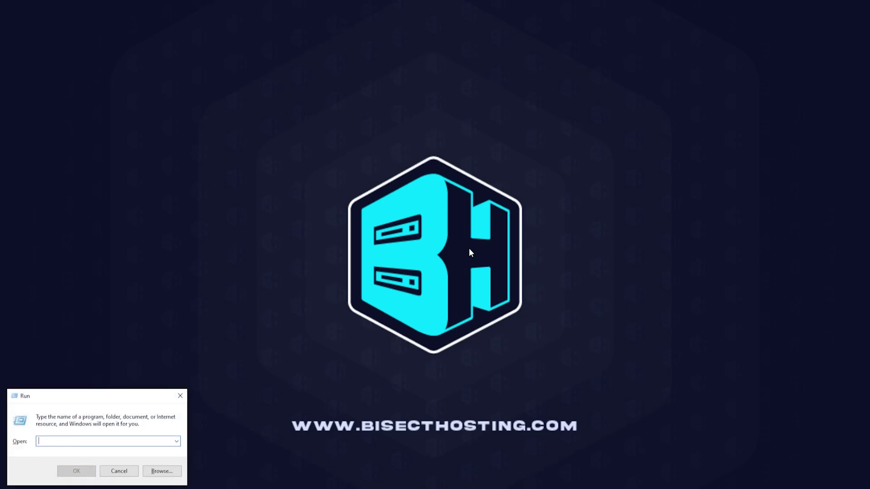
{"action": "type", "text": "%appdata"}
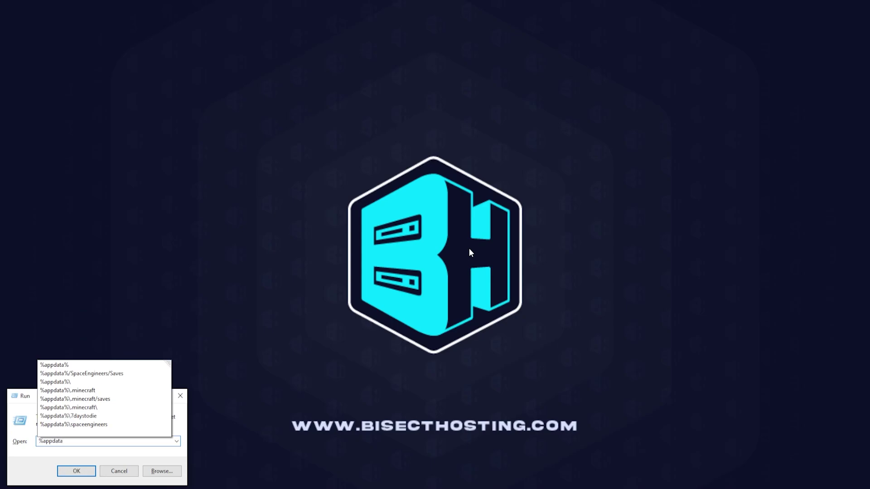
{"action": "type", "text": "%\\7"}
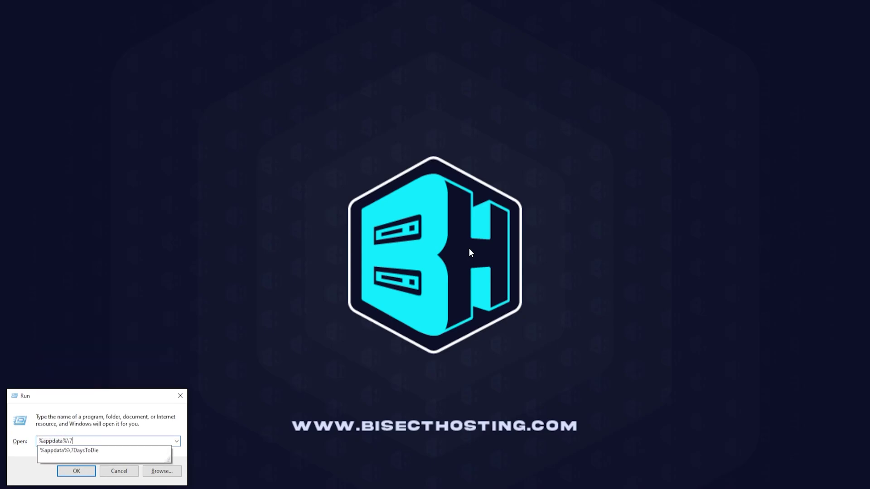
{"action": "type", "text": "DaystoDie"}
{"action": "key", "text": "Return"}
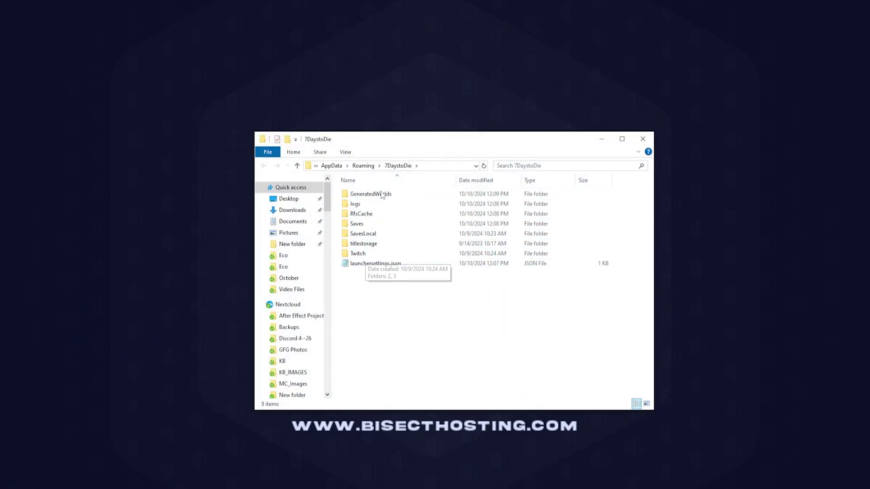
{"action": "double_click", "coordinate": [372, 223]}
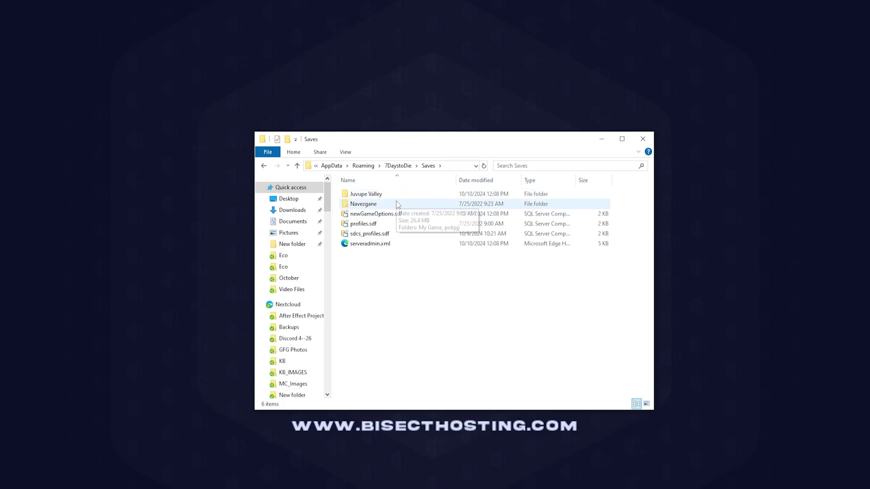
{"action": "left_click", "coordinate": [602, 140]}
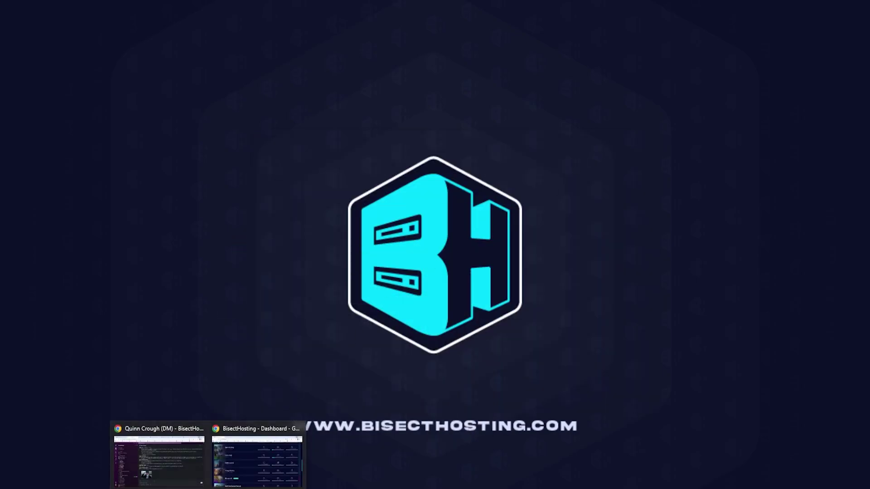
Step: Stop the 7 Days to Die server from its dashboard page
{"action": "left_click", "coordinate": [253, 455]}
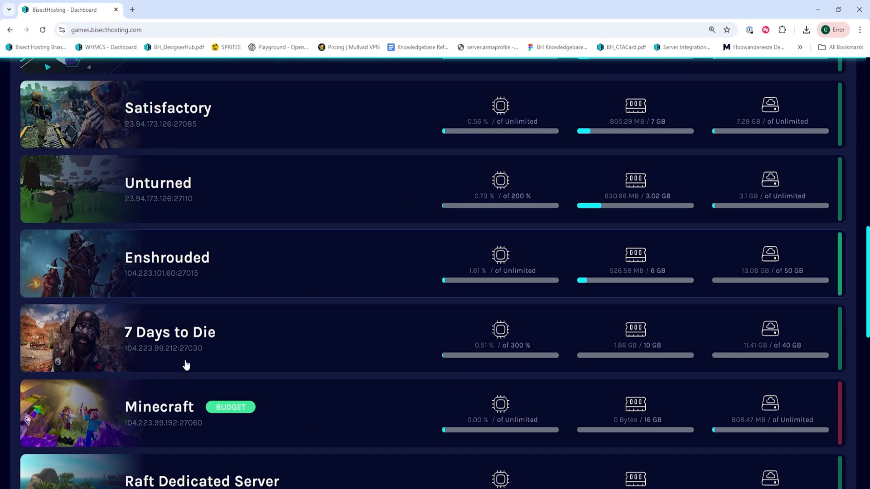
{"action": "left_click", "coordinate": [295, 343]}
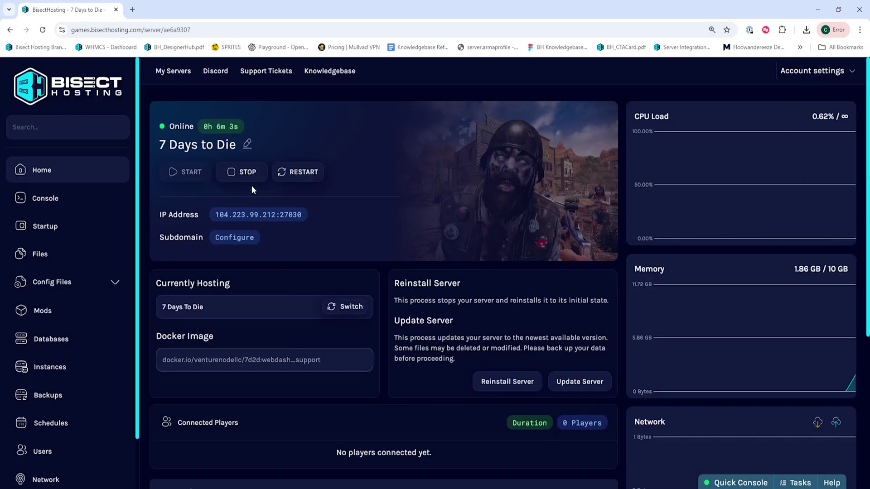
{"action": "left_click", "coordinate": [252, 176]}
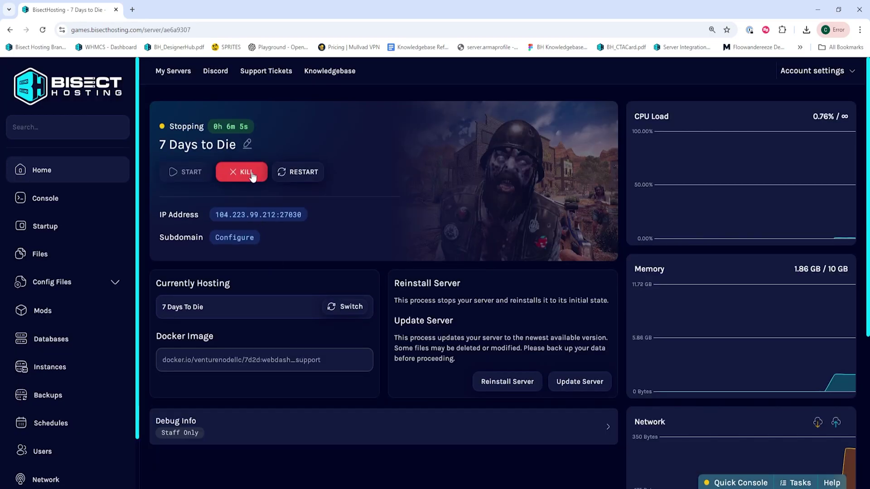
Step: Browse server files to .local/share/7DaysToDie/Saves and bring the local Saves window forward
{"action": "left_click", "coordinate": [83, 258]}
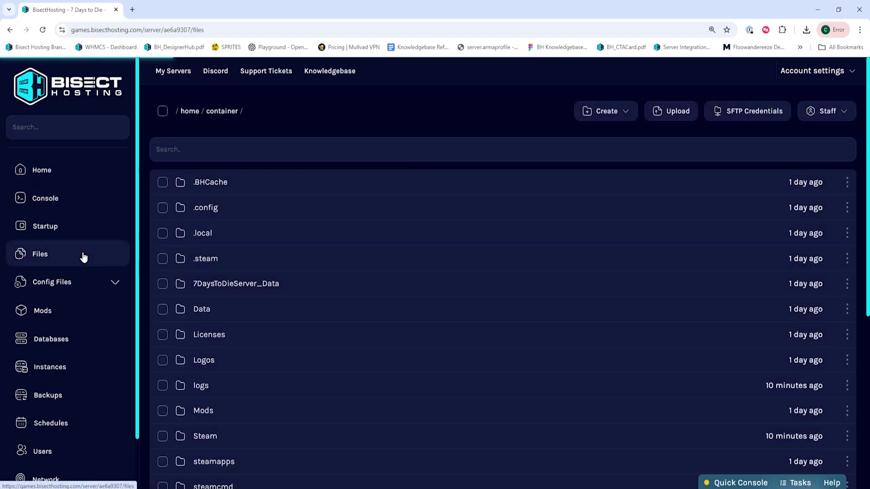
{"action": "left_click", "coordinate": [325, 235]}
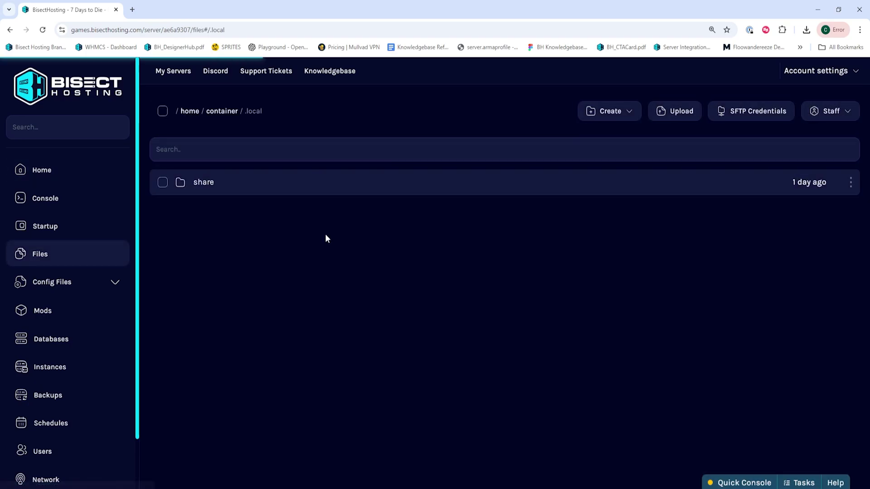
{"action": "left_click", "coordinate": [323, 194]}
{"action": "left_click", "coordinate": [323, 194]}
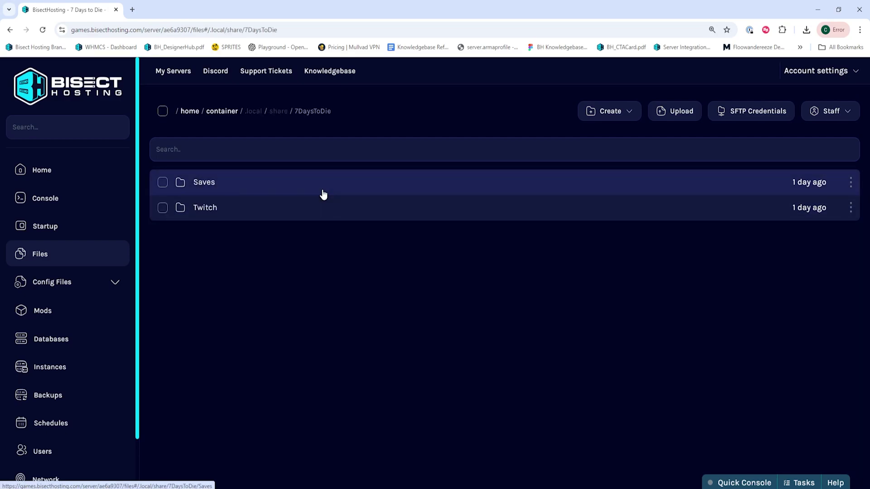
{"action": "left_click", "coordinate": [323, 194]}
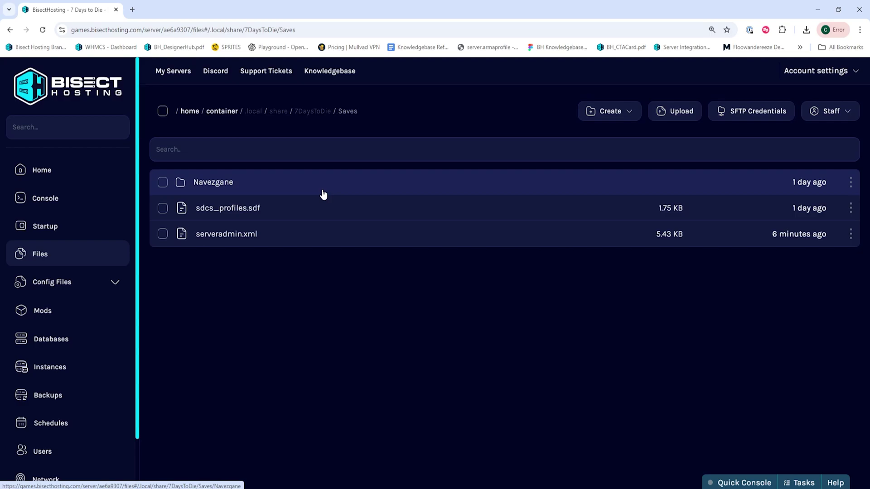
{"action": "key", "text": "alt+Tab"}
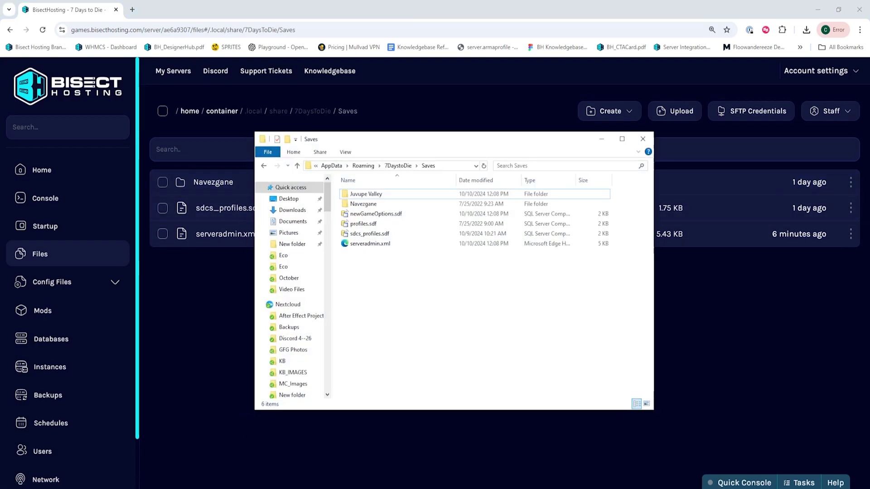
Step: Zip the Juvupe Valley save as Juvupe Valley.zip and drag it into the server's Saves folder
{"action": "left_click", "coordinate": [379, 195]}
{"action": "right_click", "coordinate": [380, 194]}
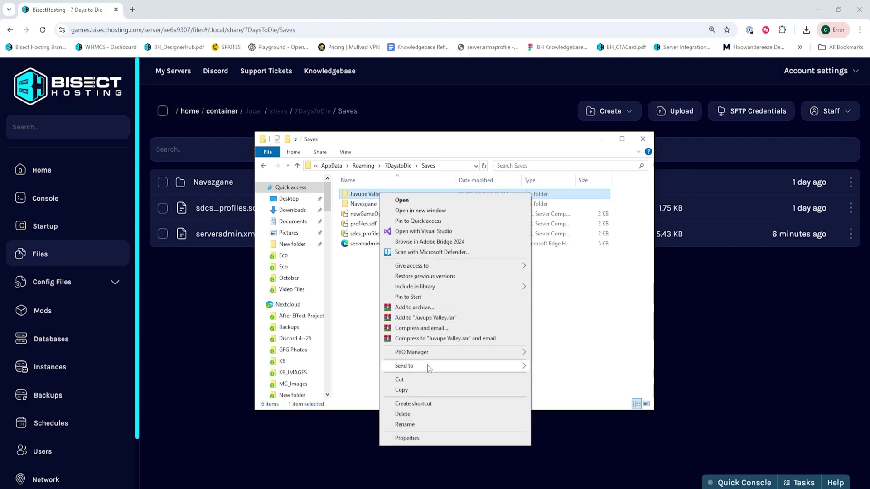
{"action": "mouse_move", "coordinate": [428, 366]}
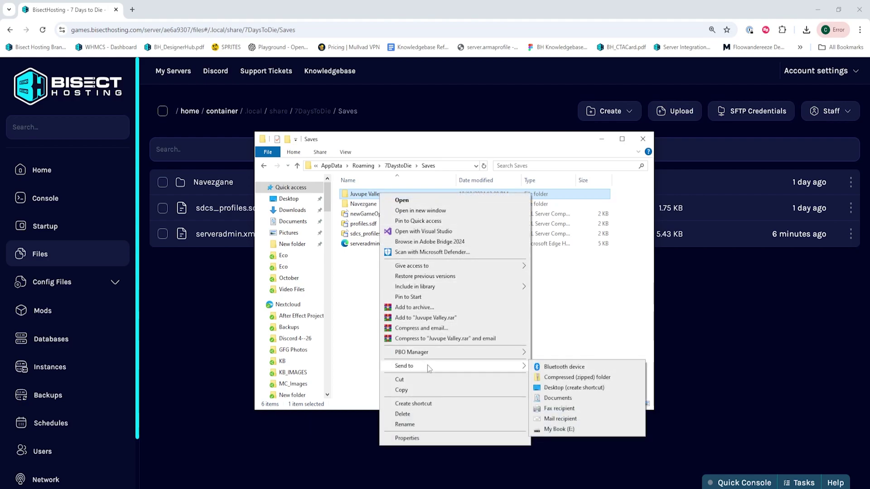
{"action": "left_click", "coordinate": [580, 381]}
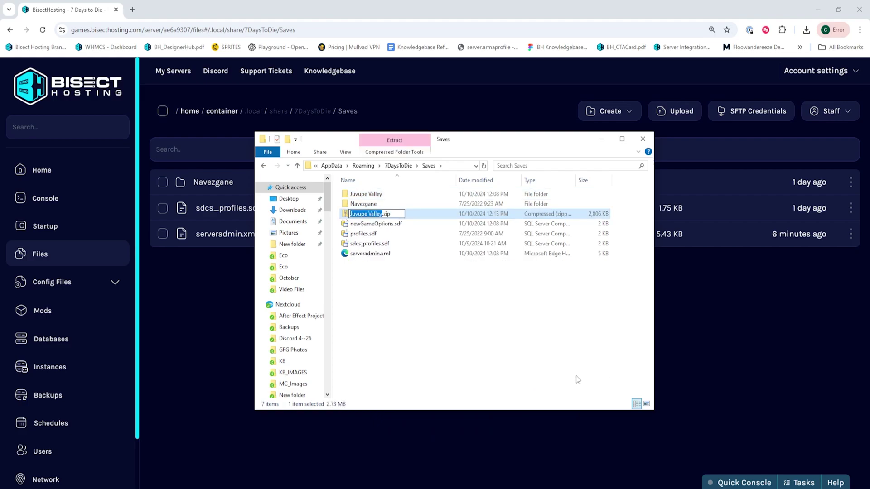
{"action": "left_click", "coordinate": [540, 362]}
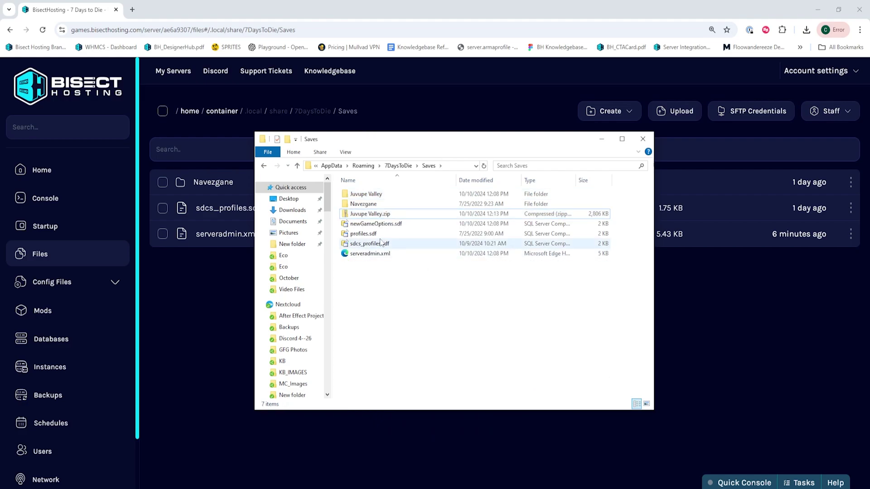
{"action": "left_click_drag", "start_coordinate": [372, 215], "coordinate": [222, 306]}
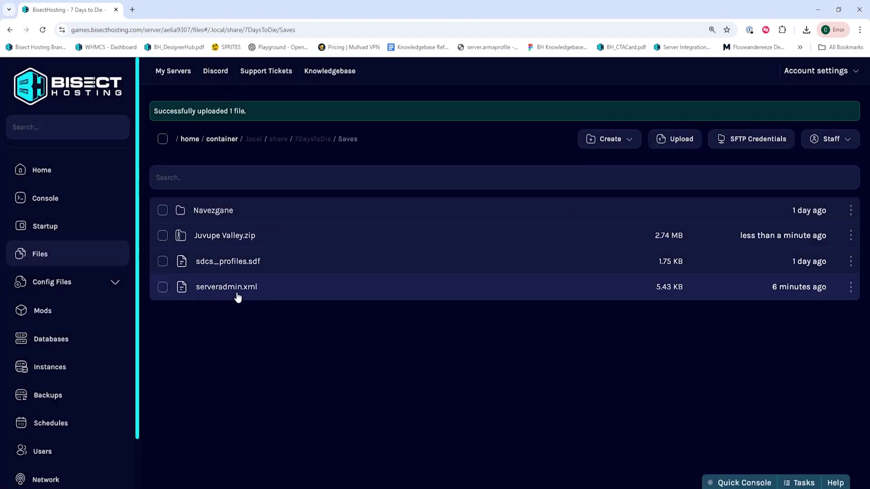
Step: Extract Juvupe Valley.zip on the server, then open Data/Worlds and return to File Explorer
{"action": "right_click", "coordinate": [268, 233]}
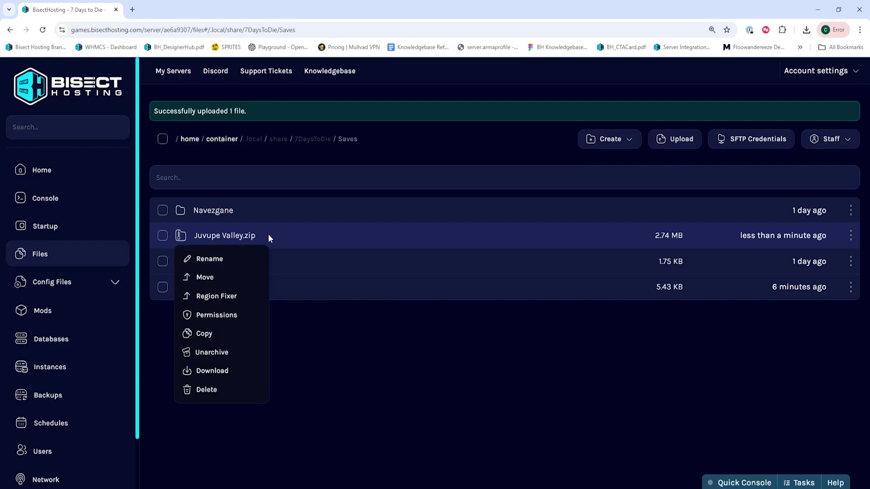
{"action": "left_click", "coordinate": [224, 353]}
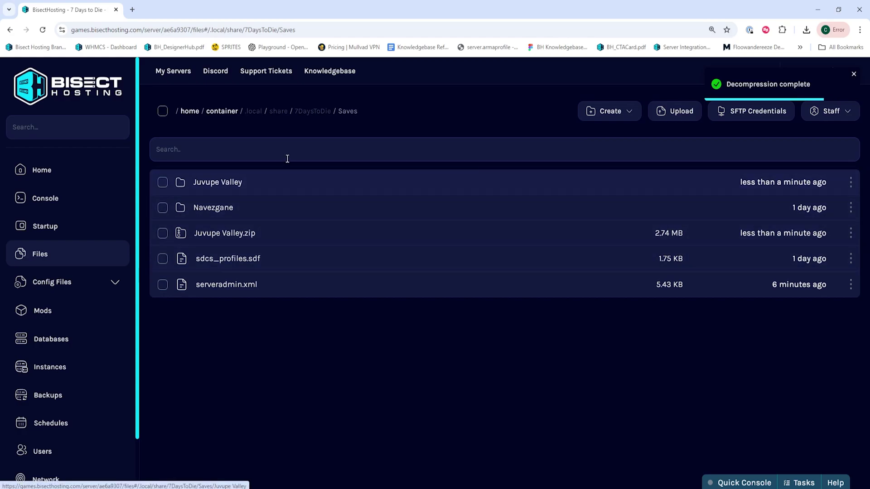
{"action": "left_click", "coordinate": [232, 120]}
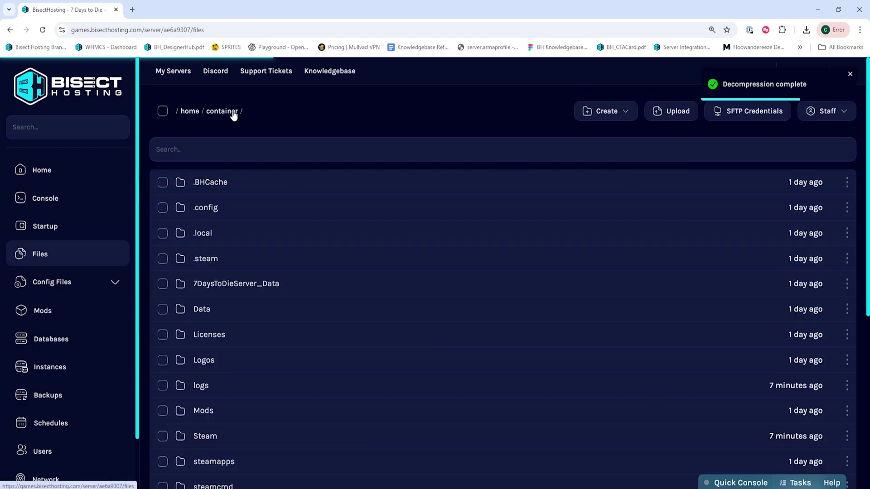
{"action": "left_click", "coordinate": [222, 310]}
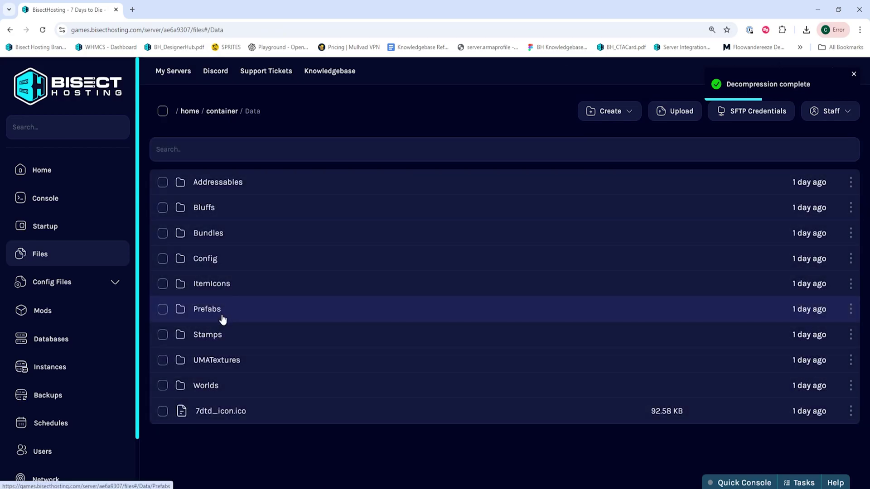
{"action": "left_click", "coordinate": [237, 386]}
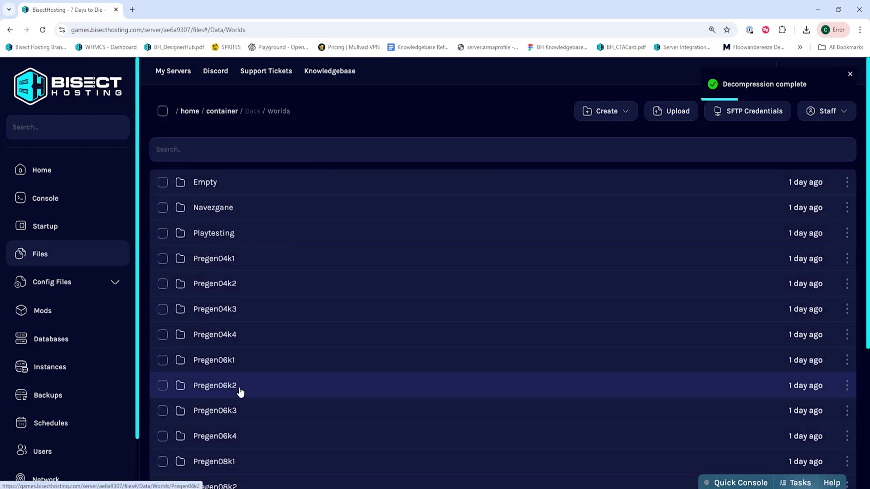
{"action": "key", "text": "alt+Tab"}
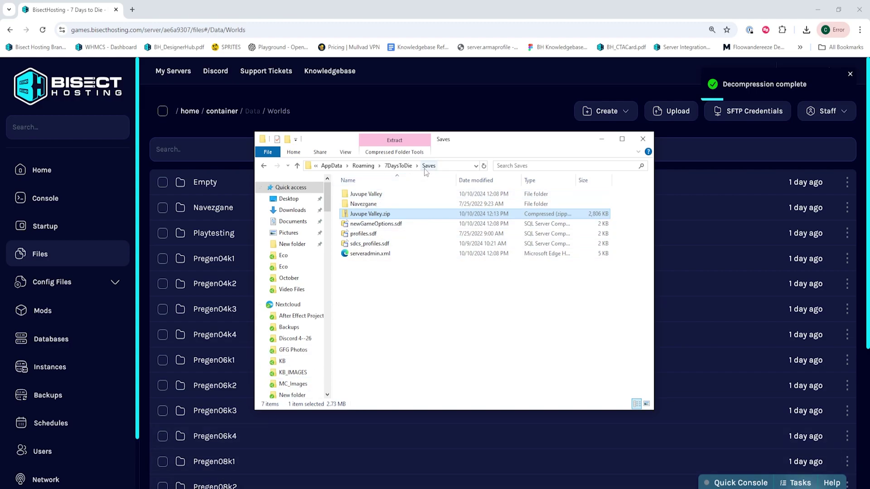
Step: Zip the Juvupe Valley world from GeneratedWorlds and drag it into the server's Worlds folder
{"action": "left_click", "coordinate": [408, 166]}
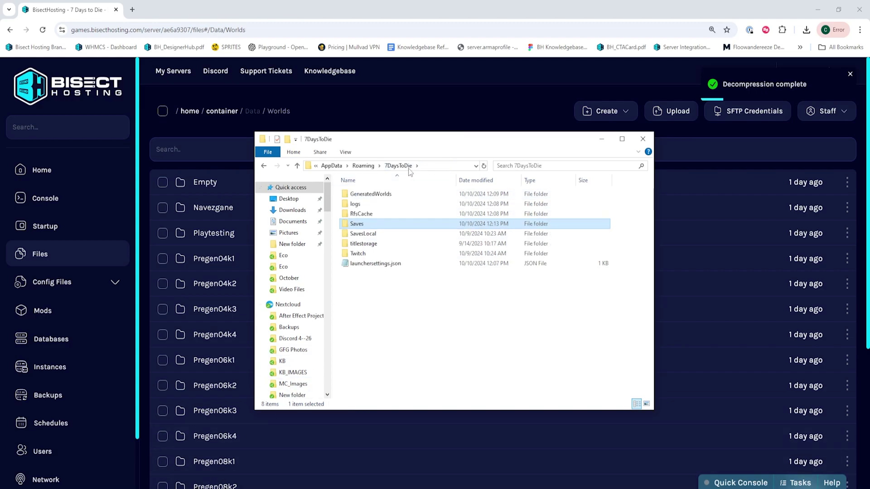
{"action": "double_click", "coordinate": [380, 195]}
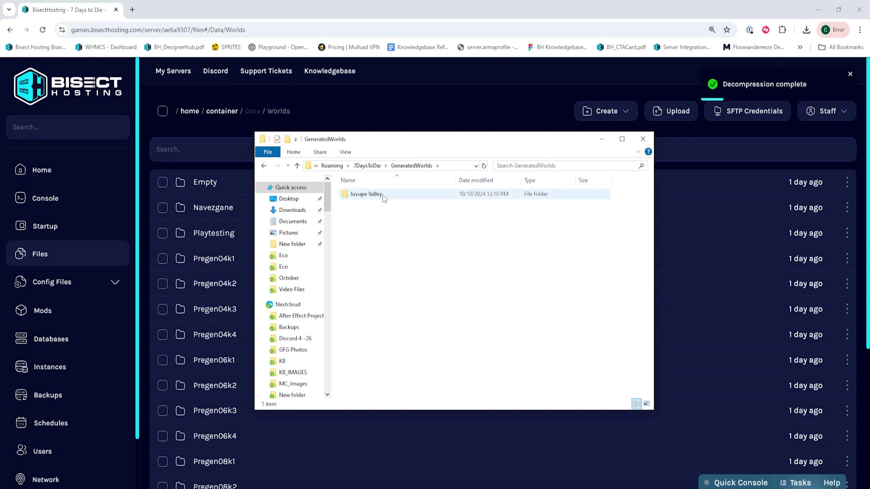
{"action": "right_click", "coordinate": [373, 200]}
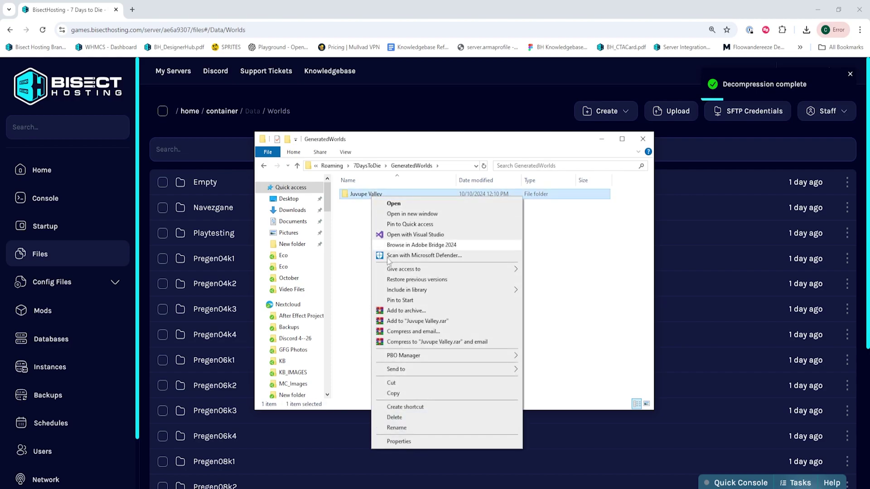
{"action": "mouse_move", "coordinate": [408, 370]}
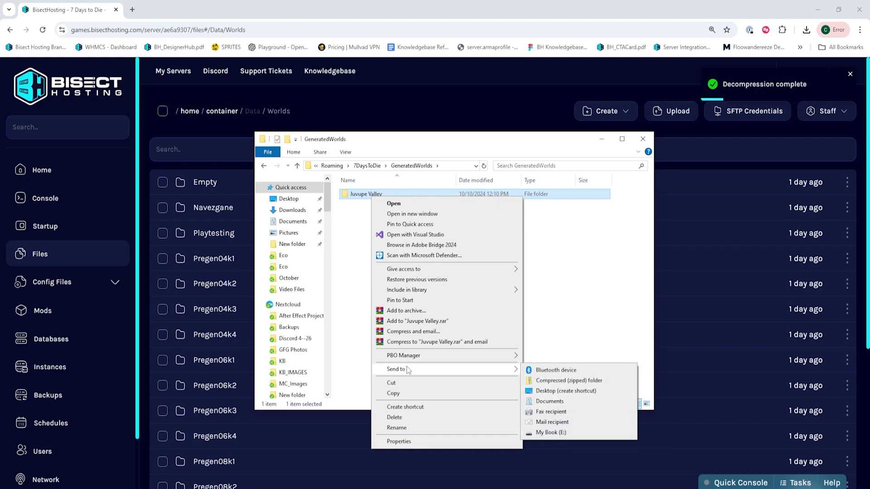
{"action": "left_click", "coordinate": [555, 381]}
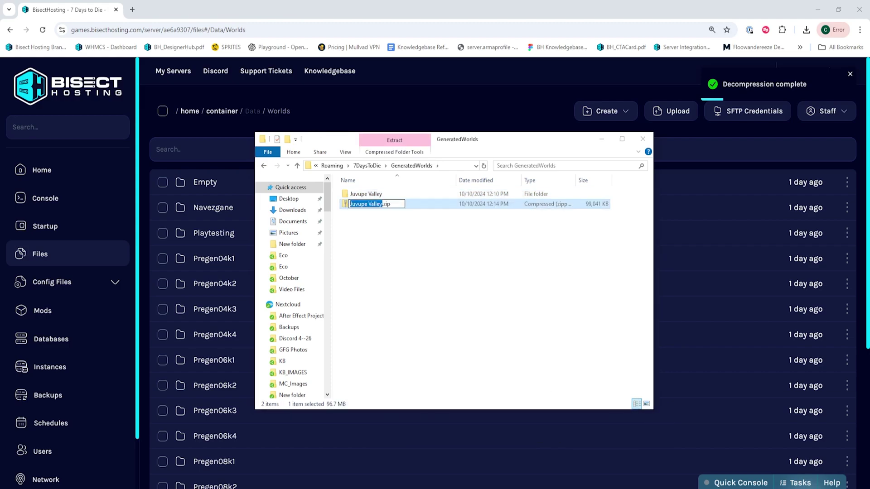
{"action": "left_click", "coordinate": [423, 228]}
{"action": "left_click_drag", "start_coordinate": [380, 205], "coordinate": [214, 247]}
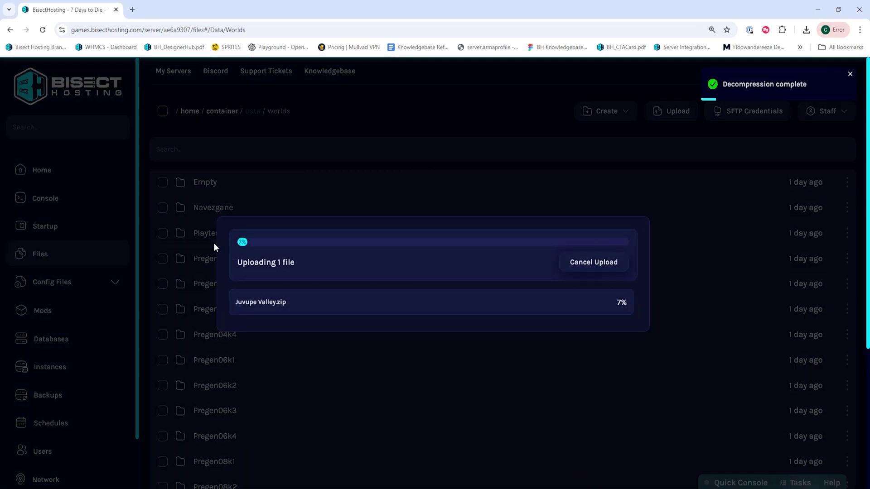
Step: Unarchive the uploaded 96.72 MB Juvupe Valley.zip into the Worlds folder
{"action": "scroll", "coordinate": [481, 326], "scroll_direction": "down", "scroll_amount": 1}
{"action": "scroll", "coordinate": [480, 326], "scroll_direction": "down", "scroll_amount": 4}
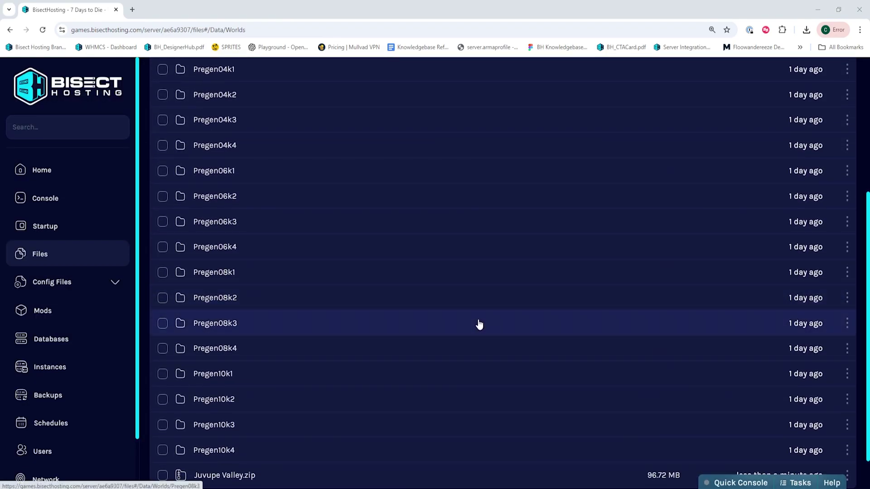
{"action": "right_click", "coordinate": [262, 430]}
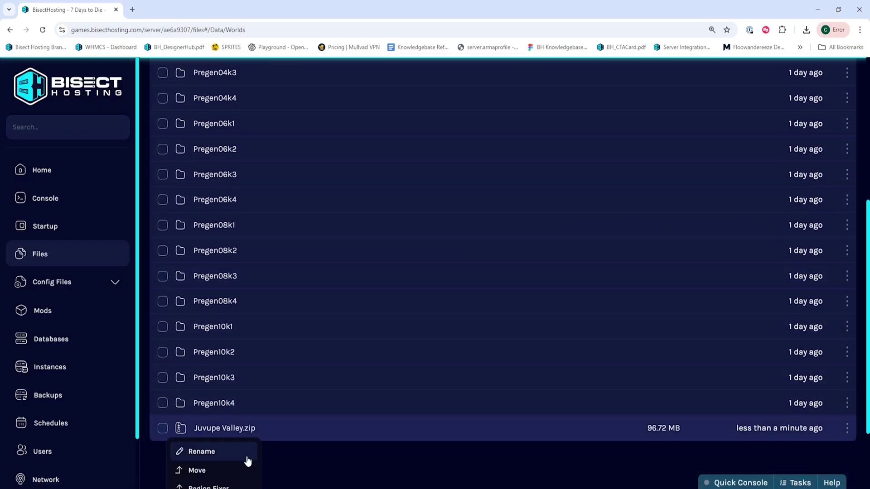
{"action": "scroll", "coordinate": [268, 442], "scroll_direction": "down", "scroll_amount": 2}
{"action": "left_click", "coordinate": [235, 441]}
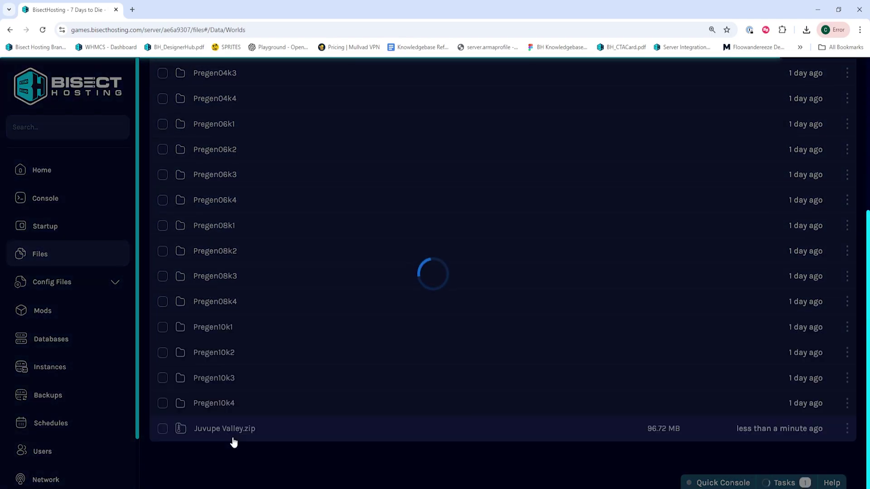
{"action": "scroll", "coordinate": [495, 325], "scroll_direction": "up", "scroll_amount": 6}
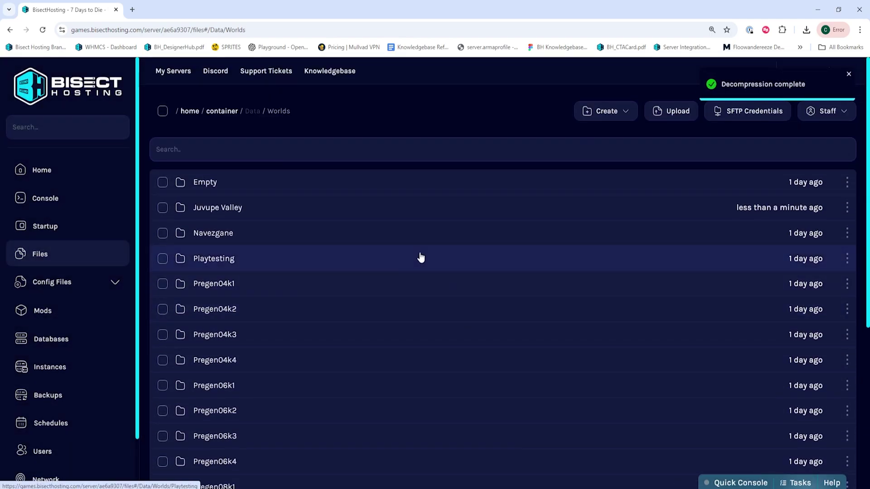
Step: Open serverconfig.xml from Config Files and replace GameWorld Navezgane with 'Javupe Valley'
{"action": "left_click", "coordinate": [76, 284]}
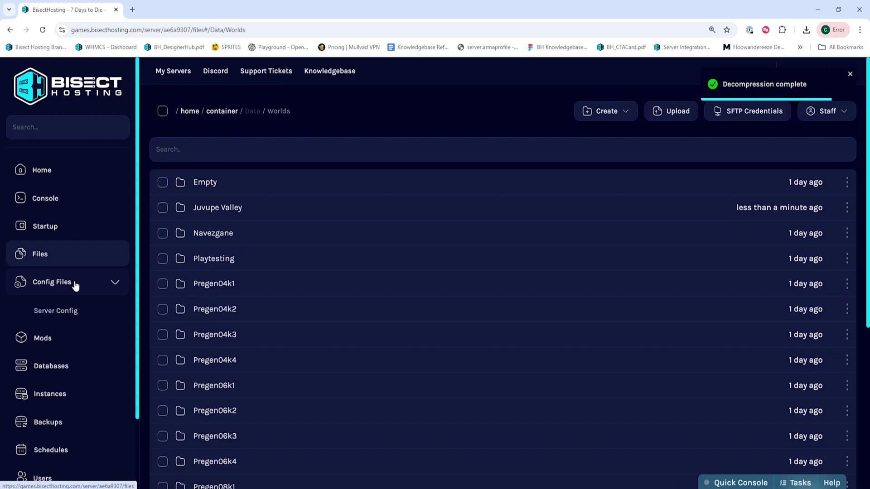
{"action": "left_click", "coordinate": [56, 313]}
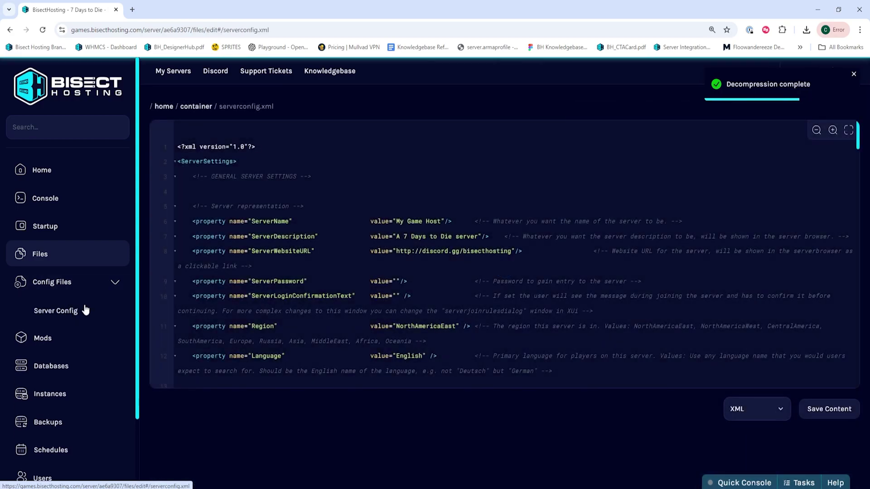
{"action": "scroll", "coordinate": [376, 273], "scroll_direction": "down", "scroll_amount": 15}
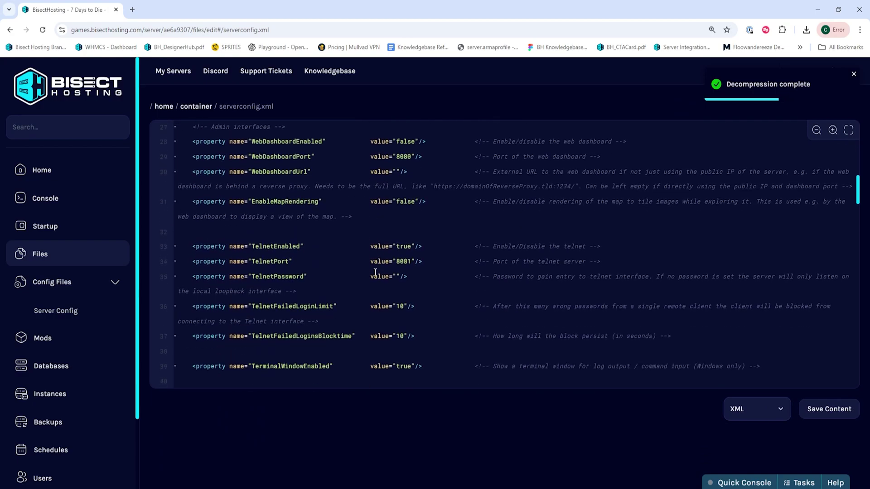
{"action": "scroll", "coordinate": [375, 272], "scroll_direction": "down", "scroll_amount": 3}
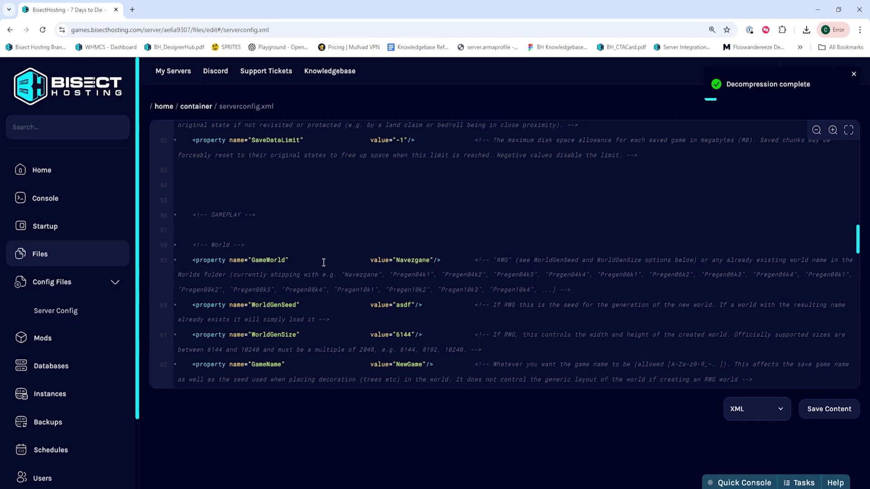
{"action": "left_click_drag", "start_coordinate": [430, 260], "coordinate": [397, 260]}
{"action": "type", "text": "Javupe Valley"}
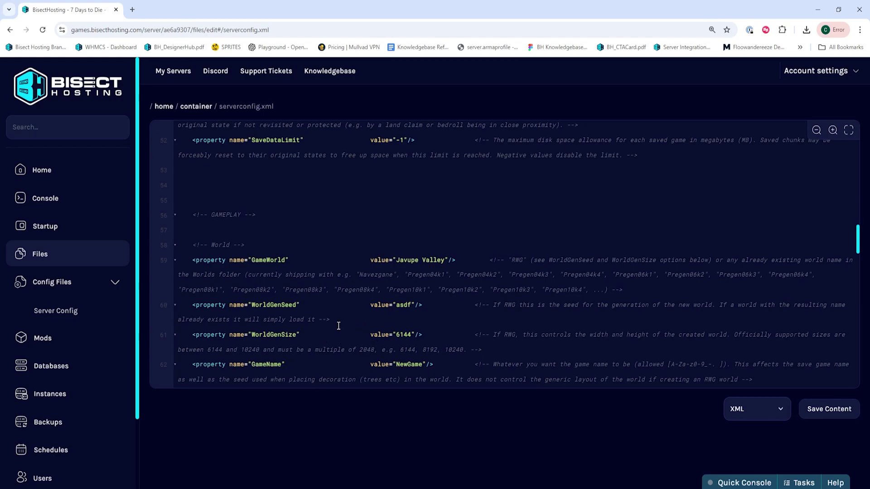
Step: Replace the GameName value NewGame with Bisect in serverconfig.xml
{"action": "left_click_drag", "start_coordinate": [409, 336], "coordinate": [397, 337]}
{"action": "scroll", "coordinate": [412, 339], "scroll_direction": "down", "scroll_amount": 3}
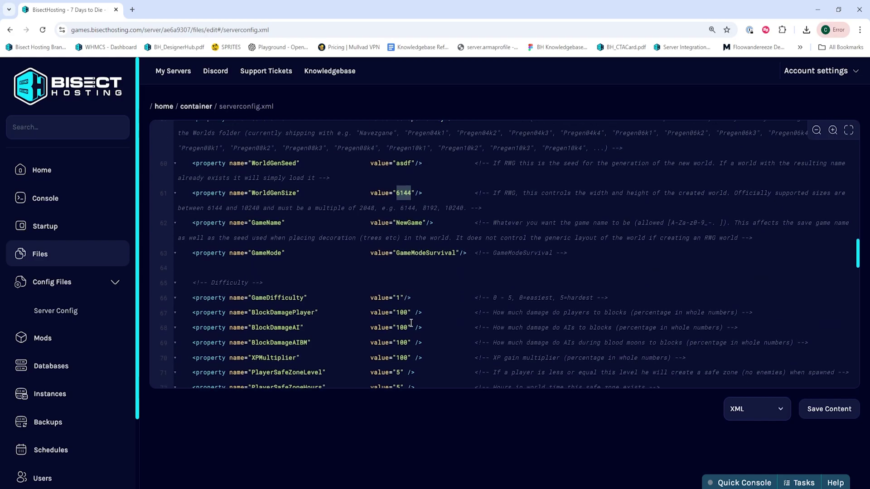
{"action": "scroll", "coordinate": [411, 321], "scroll_direction": "up", "scroll_amount": 2}
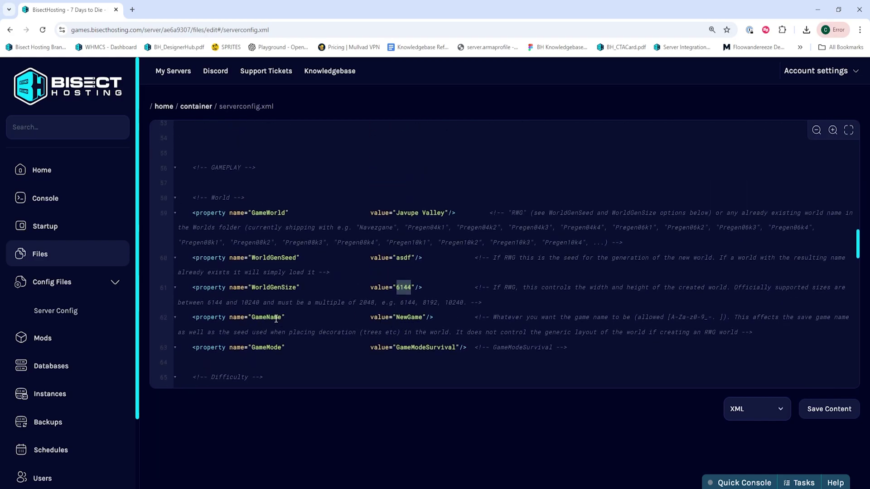
{"action": "left_click_drag", "start_coordinate": [423, 318], "coordinate": [400, 321]}
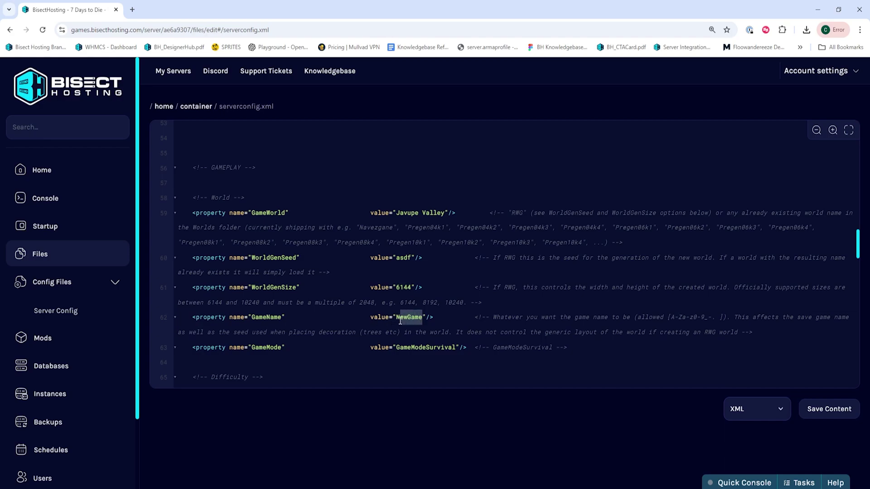
{"action": "type", "text": "Bisect"}
Step: Save serverconfig.xml and start the 7 Days to Die server from Home
{"action": "left_click", "coordinate": [843, 408]}
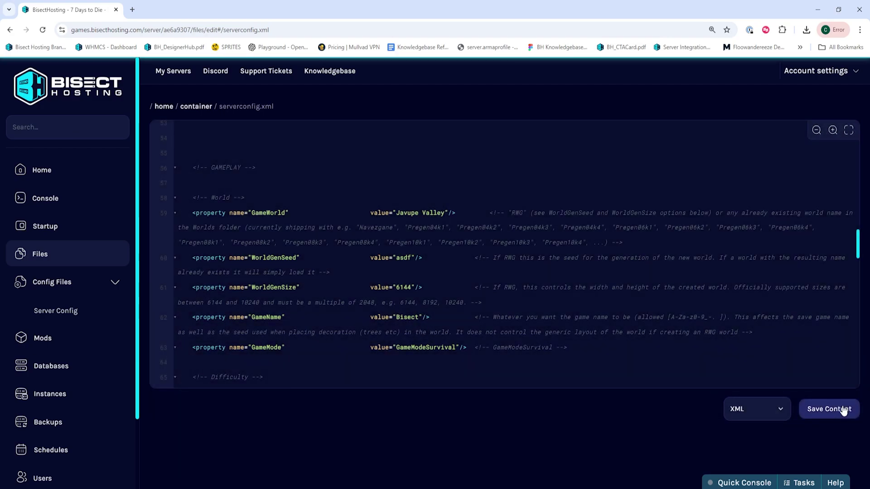
{"action": "left_click", "coordinate": [81, 171]}
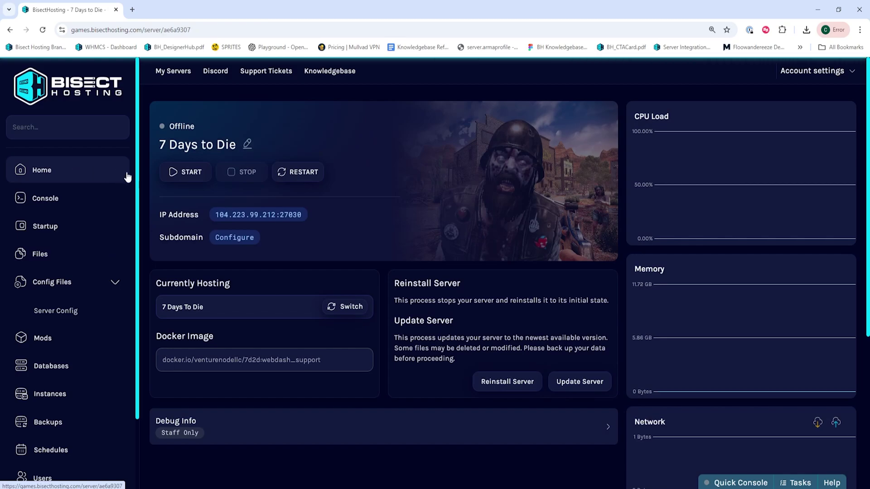
{"action": "left_click", "coordinate": [185, 172]}
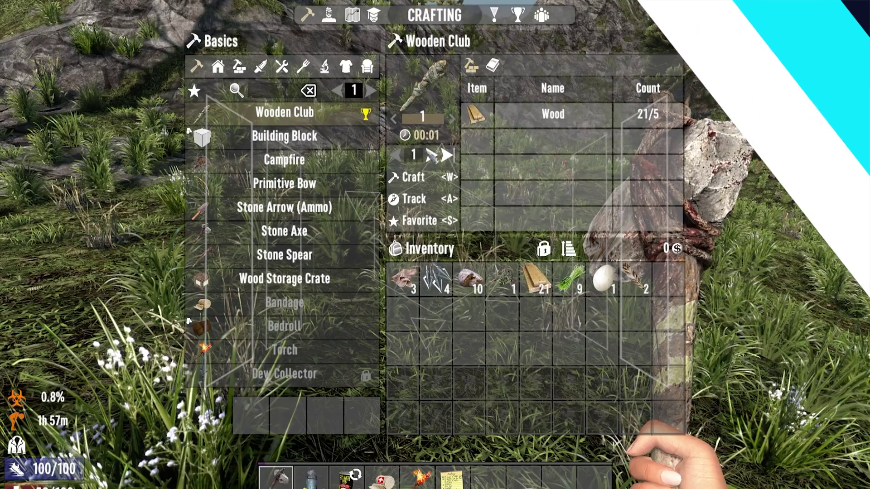
Step: Open the Windows Run box, clear it, and begin entering %appdata%\7
{"action": "key", "text": "w"}
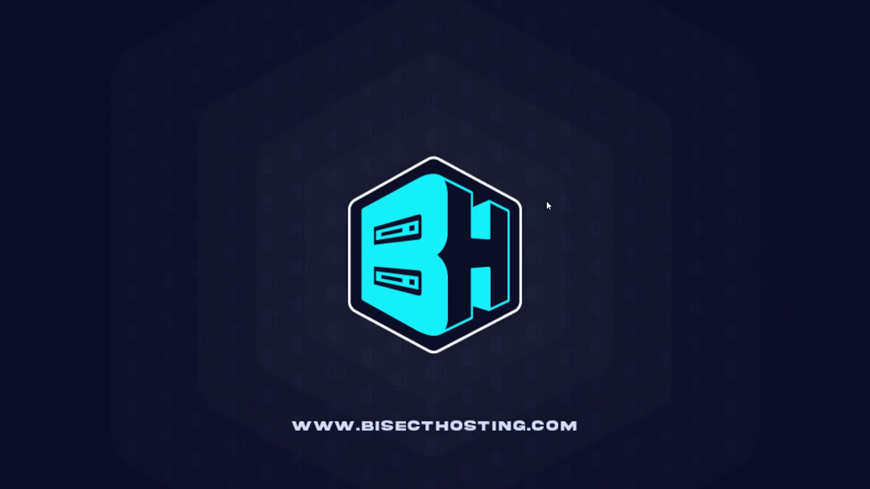
{"action": "key", "text": "super+r"}
{"action": "key", "text": "BackSpace"}
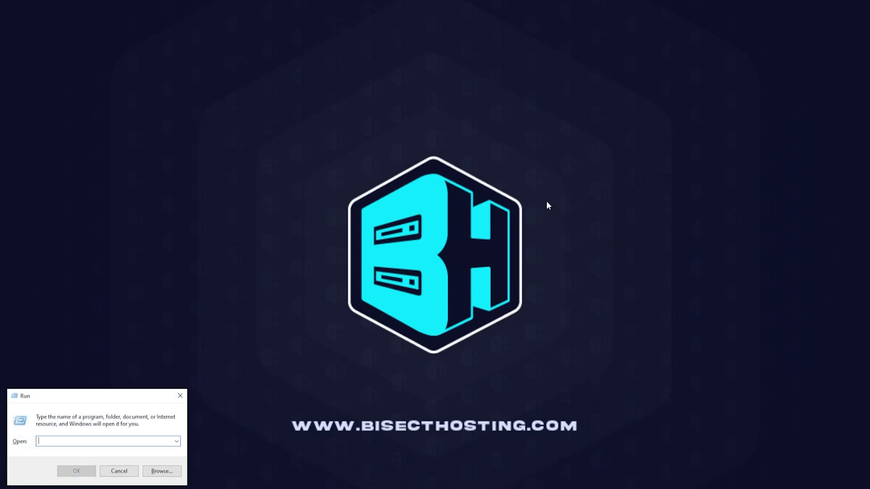
{"action": "type", "text": "%appd"}
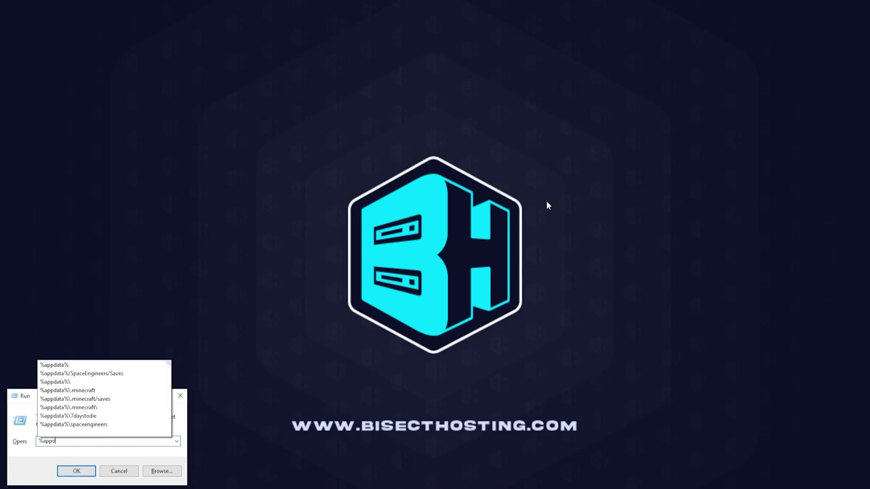
{"action": "type", "text": "ata%\\7DaystoDie"}
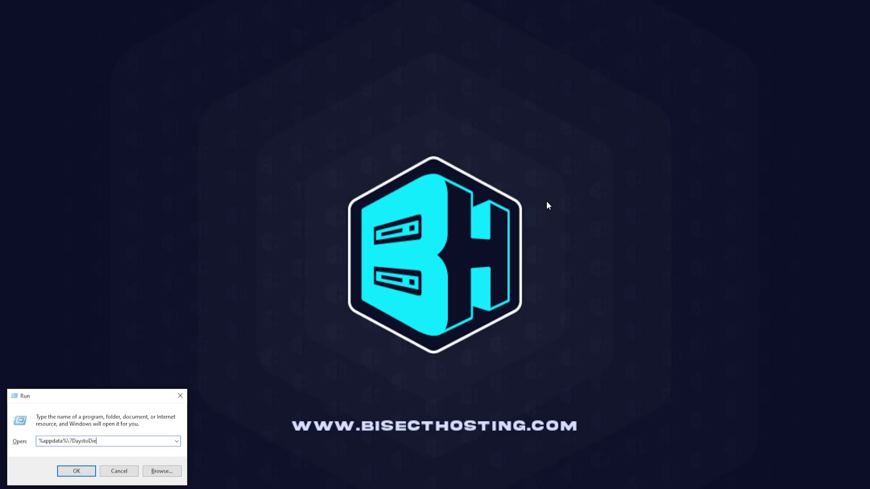
Step: Open the local %appdata%\7DaysToDie Saves folder in Explorer, then minimize the window
{"action": "key", "text": "Return"}
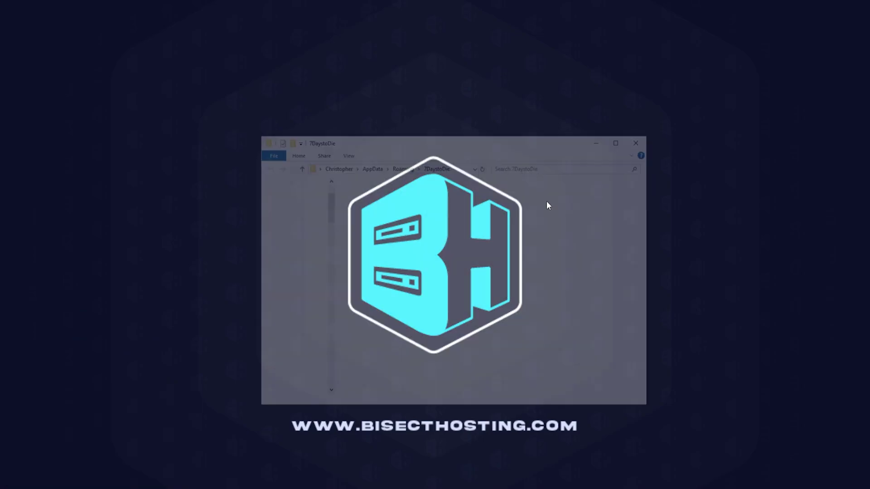
{"action": "double_click", "coordinate": [433, 225]}
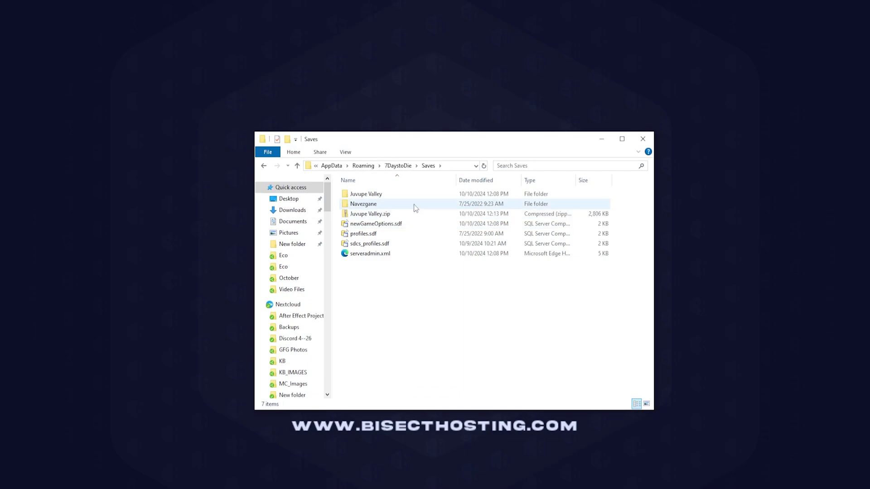
{"action": "left_click", "coordinate": [602, 140]}
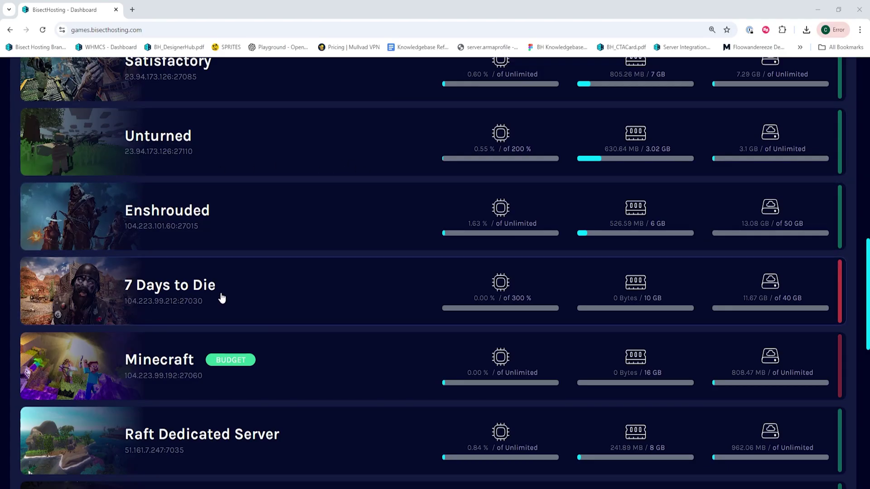
Step: Open the 7 Days to Die server's file manager and enter its .local folder
{"action": "left_click", "coordinate": [257, 298]}
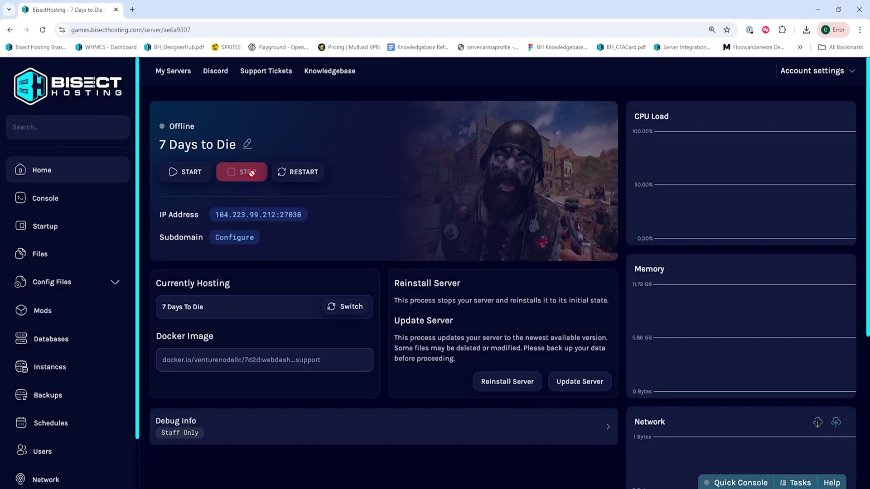
{"action": "left_click", "coordinate": [79, 251]}
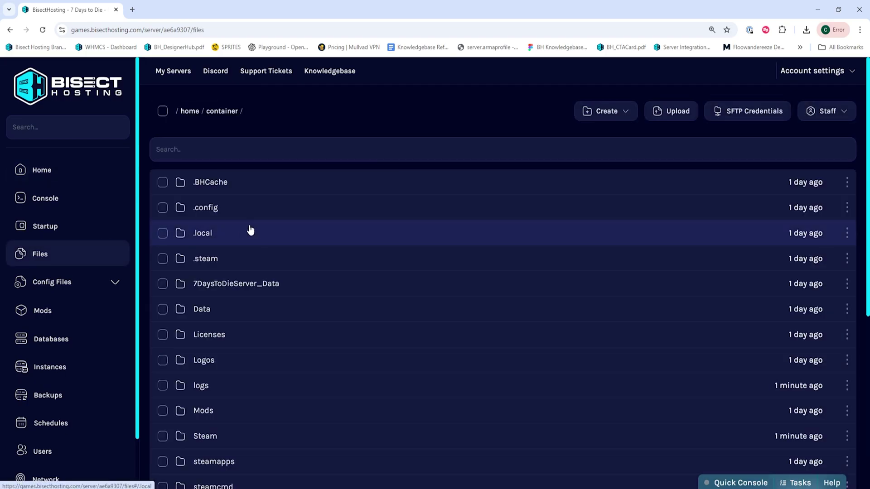
{"action": "left_click", "coordinate": [271, 232]}
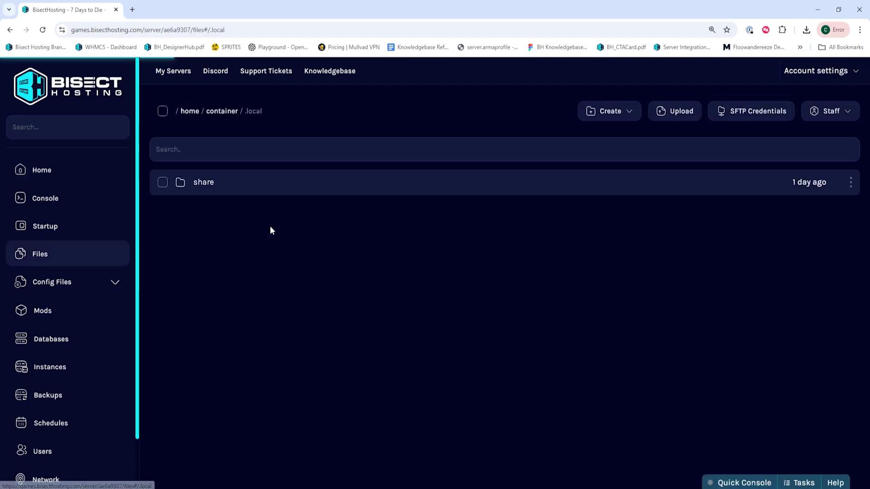
Step: Navigate the server files to share/7DaysToDie/Saves and bring the local Saves window forward
{"action": "left_click", "coordinate": [279, 190]}
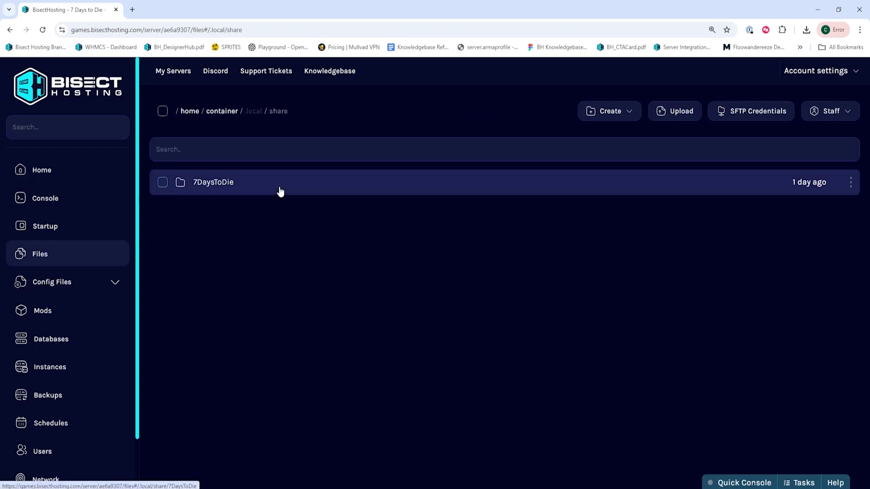
{"action": "left_click", "coordinate": [281, 191]}
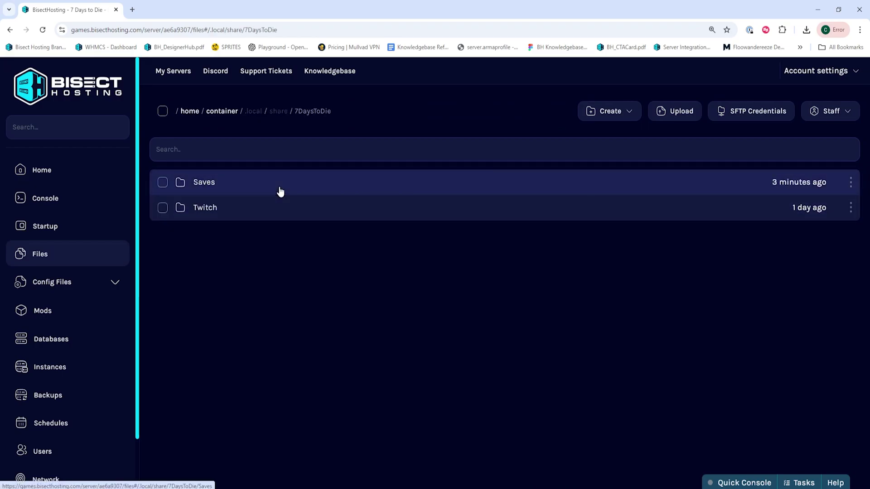
{"action": "left_click", "coordinate": [280, 192]}
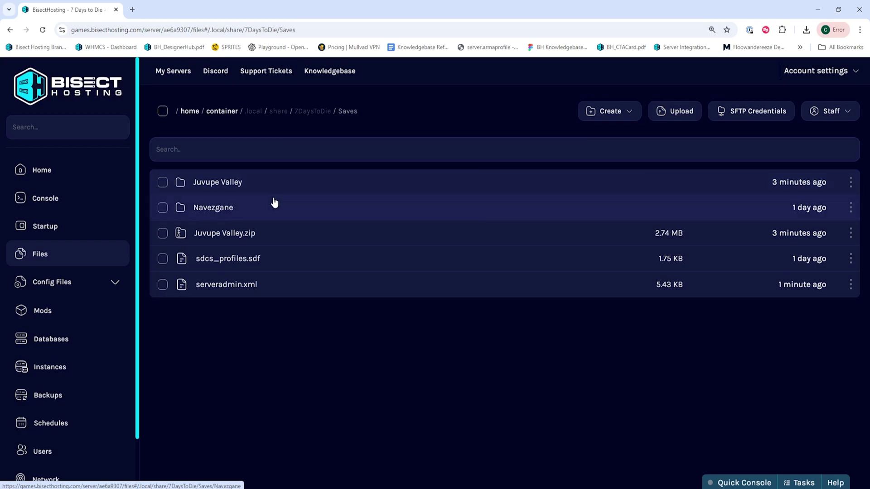
{"action": "key", "text": "alt+Tab"}
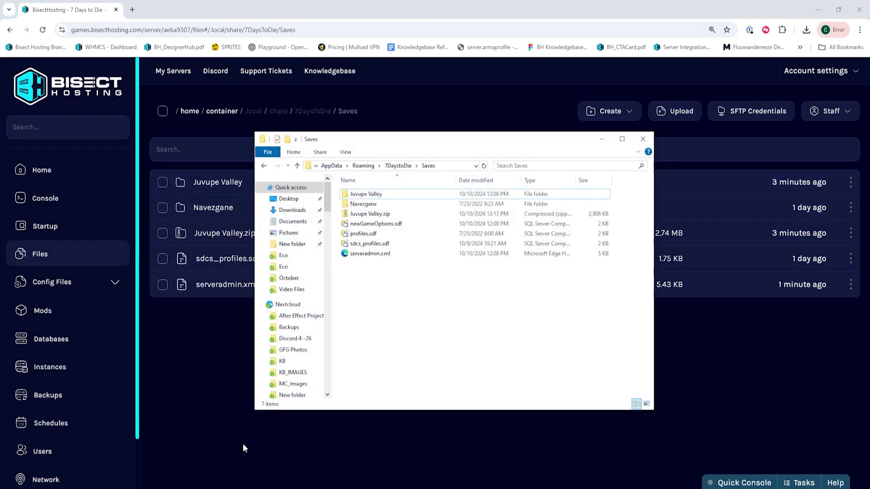
Step: Upload the local Navezgane 'My Game' save folder into the server's Saves folder (62 files)
{"action": "double_click", "coordinate": [365, 204]}
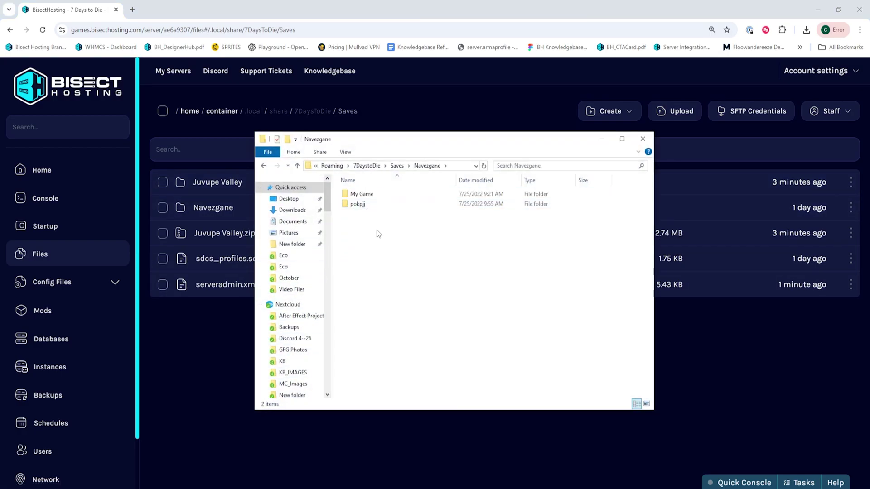
{"action": "double_click", "coordinate": [373, 195]}
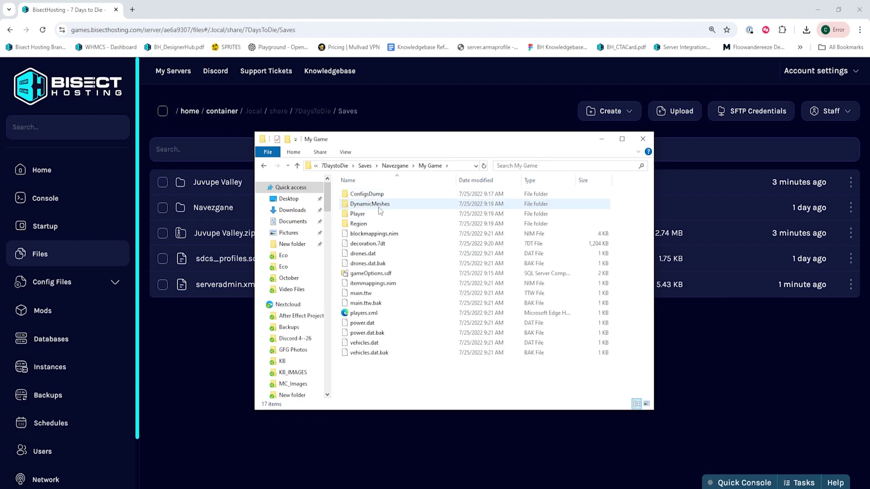
{"action": "left_click", "coordinate": [395, 166]}
{"action": "right_click", "coordinate": [362, 195]}
{"action": "key", "text": "Escape"}
{"action": "left_click_drag", "start_coordinate": [358, 198], "coordinate": [202, 331]}
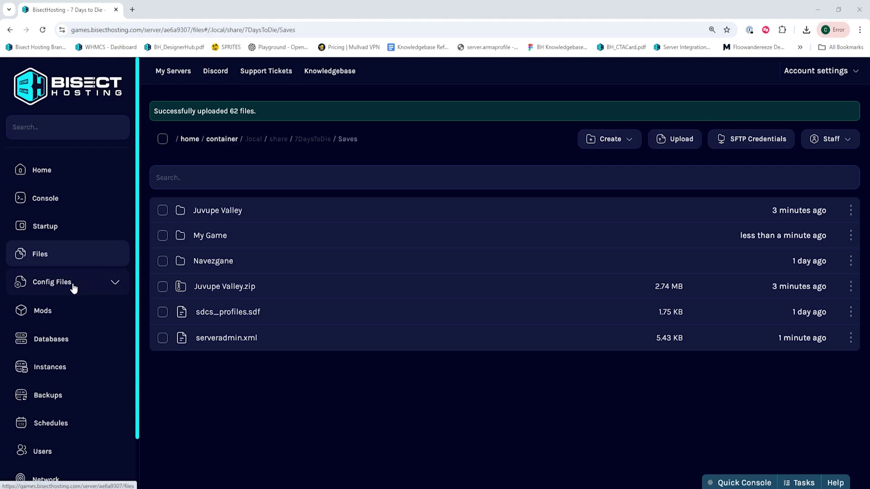
{"action": "left_click", "coordinate": [73, 287]}
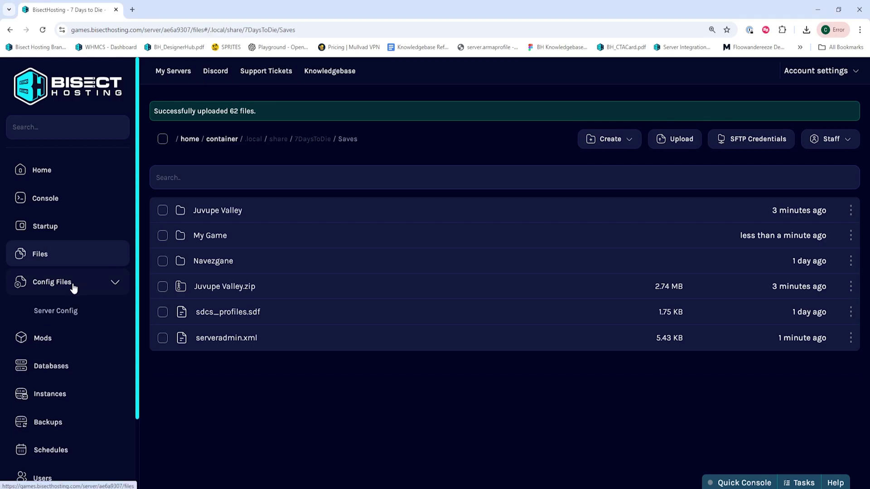
Step: In serverconfig.xml, replace the GameWorld value Javupe Valley with Navezgane
{"action": "left_click", "coordinate": [63, 317]}
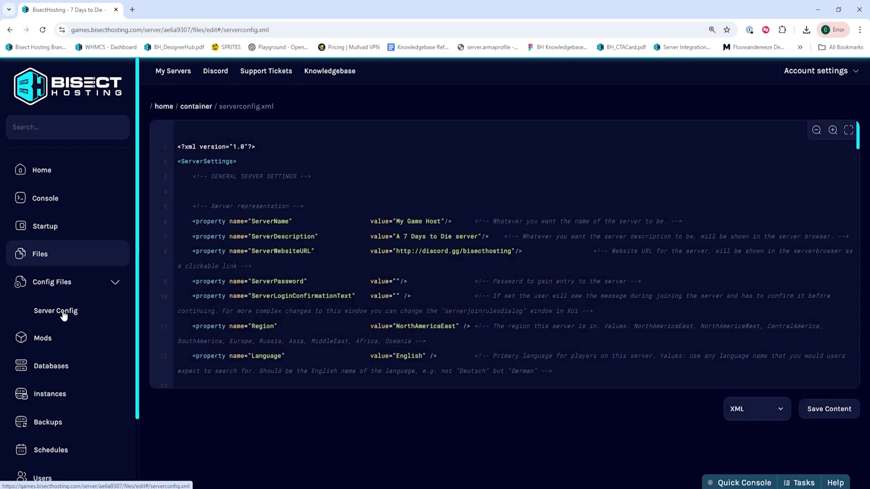
{"action": "scroll", "coordinate": [323, 279], "scroll_direction": "down", "scroll_amount": 20}
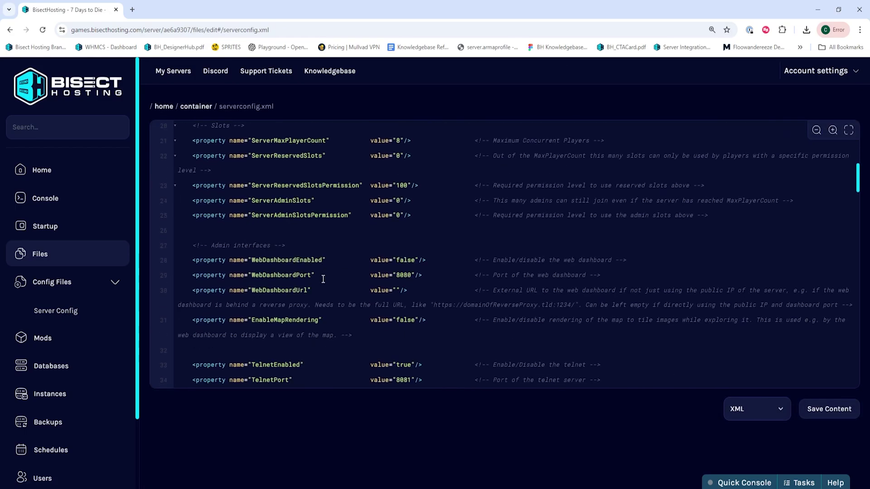
{"action": "scroll", "coordinate": [323, 279], "scroll_direction": "down", "scroll_amount": 4}
{"action": "scroll", "coordinate": [325, 284], "scroll_direction": "up", "scroll_amount": 3}
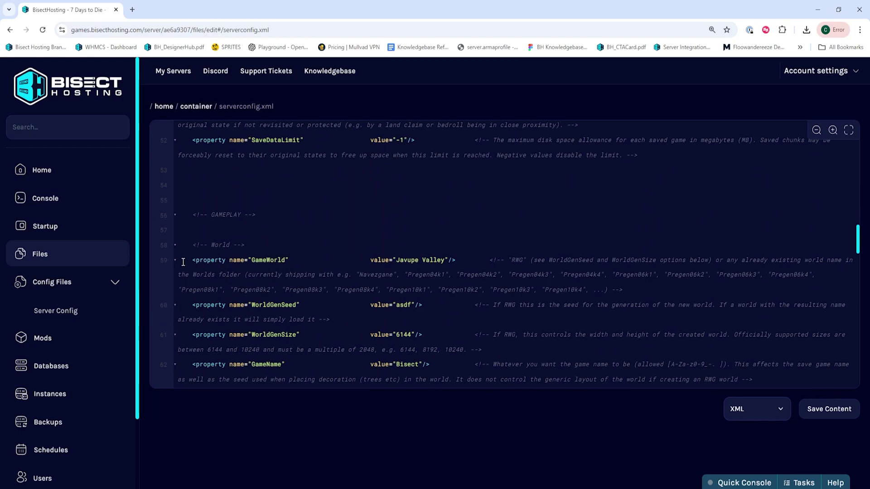
{"action": "left_click_drag", "start_coordinate": [445, 260], "coordinate": [402, 267]}
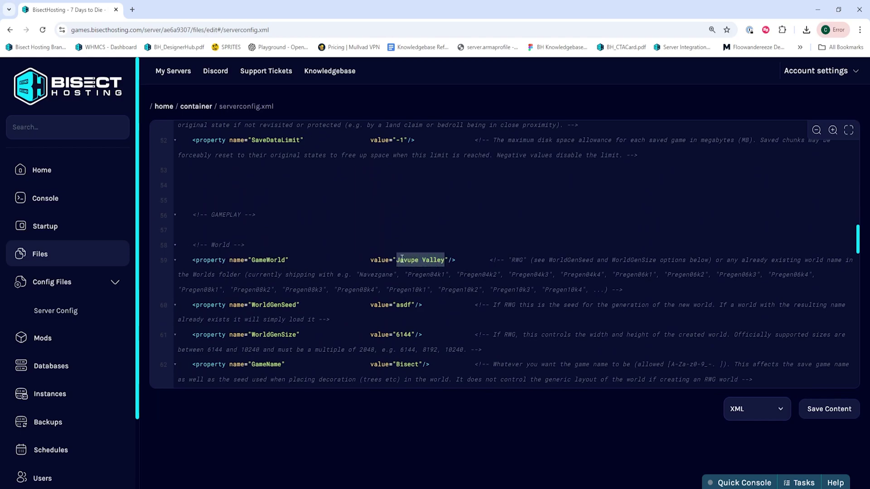
{"action": "type", "text": "Nazezgane"}
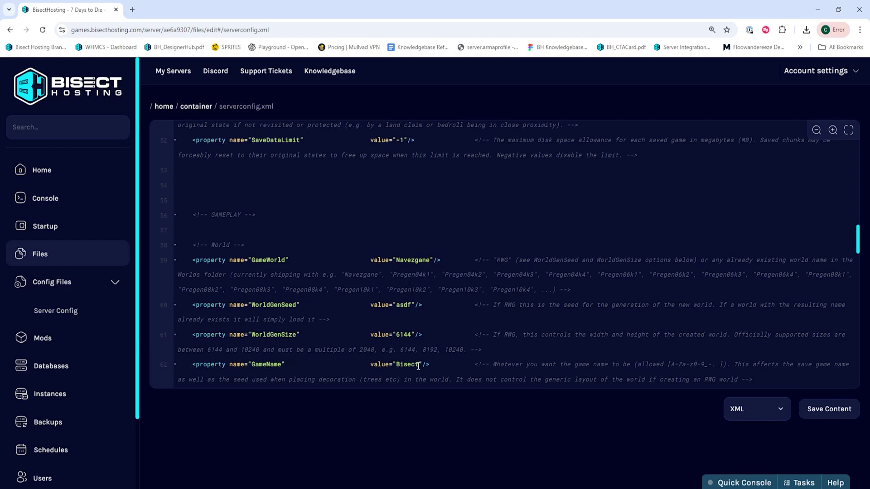
{"action": "left_click_drag", "start_coordinate": [419, 365], "coordinate": [395, 367]}
Step: Change GameName from Bisect to 'My Game', save serverconfig.xml, and return to Home
{"action": "type", "text": "My Game"}
{"action": "left_click", "coordinate": [839, 409]}
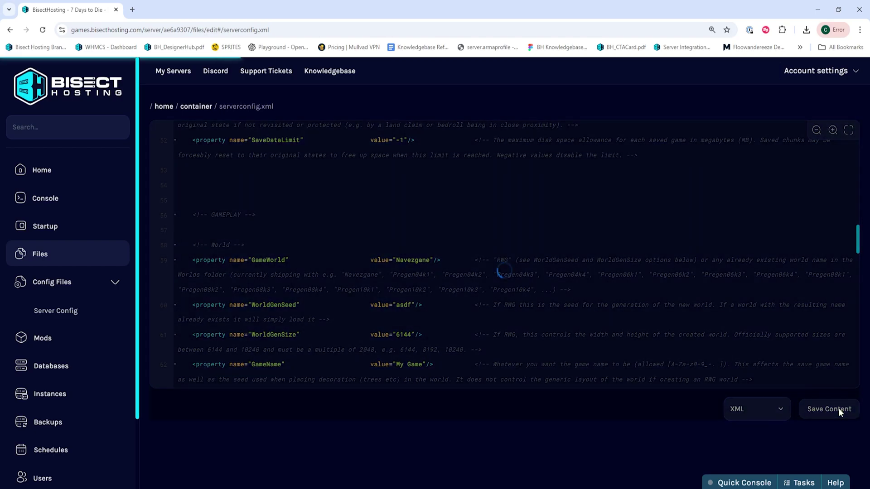
{"action": "left_click", "coordinate": [78, 172]}
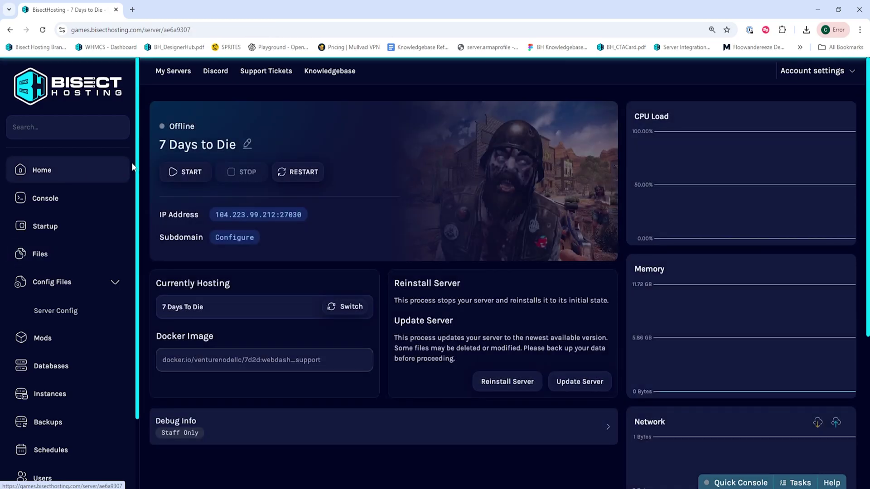
Step: Start the offline 7 Days to Die server from its dashboard
{"action": "left_click", "coordinate": [187, 172]}
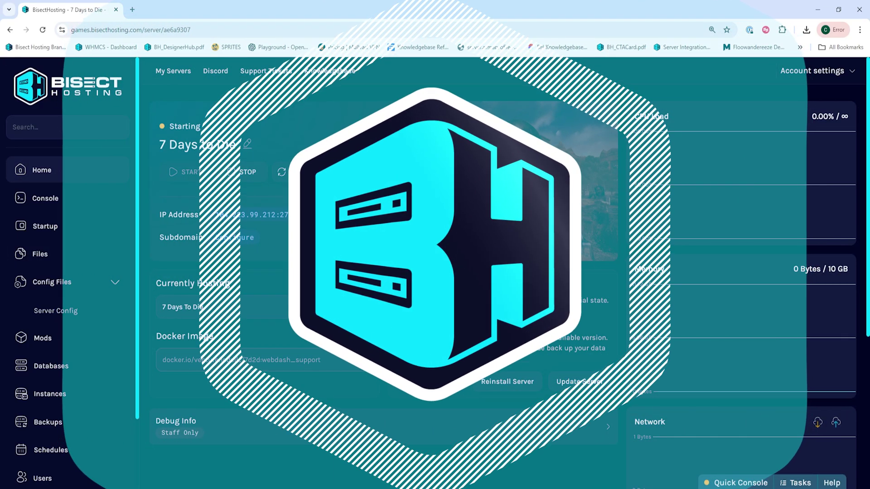